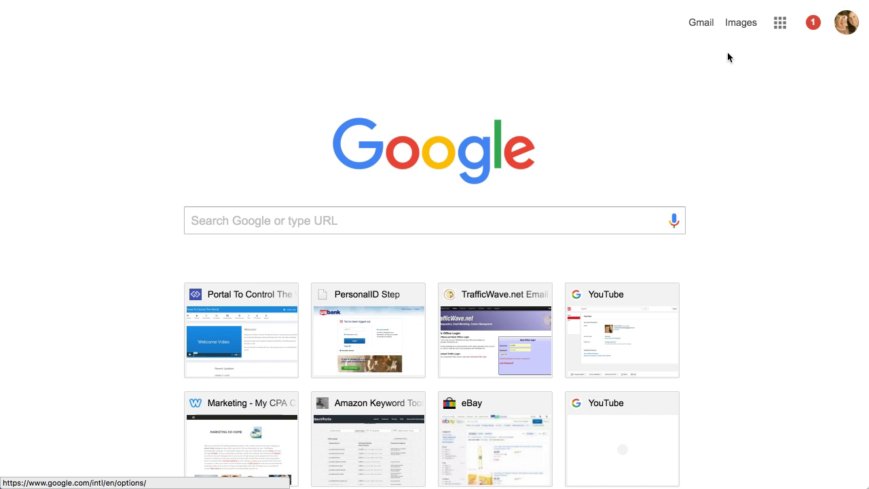
Search Google for "what is google docs and how does it work".
{"action": "left_click", "coordinate": [557, 228]}
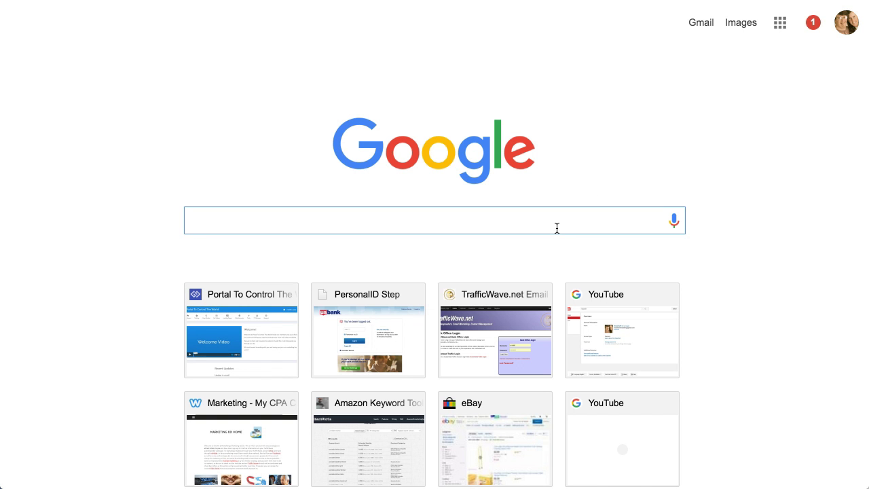
{"action": "type", "text": "what is google docs and how does it work"}
{"action": "key", "text": "Return"}
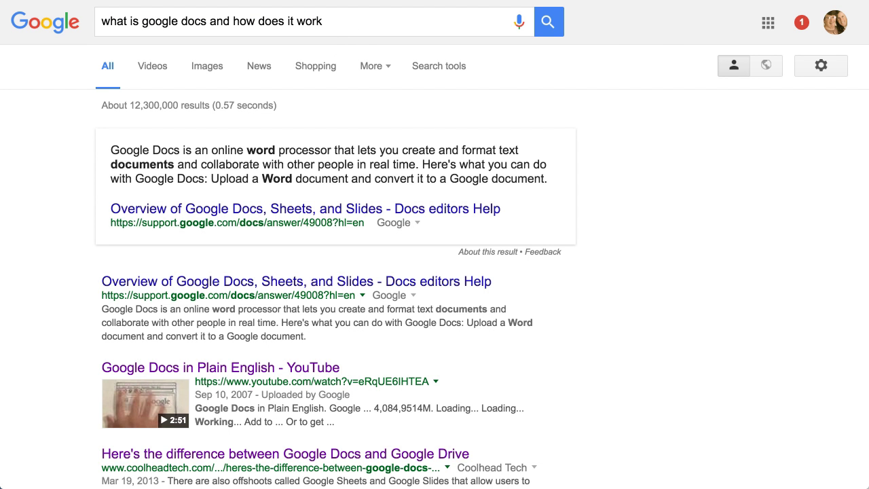
Open Google Drive in a new browser tab.
{"action": "key", "text": "super+t"}
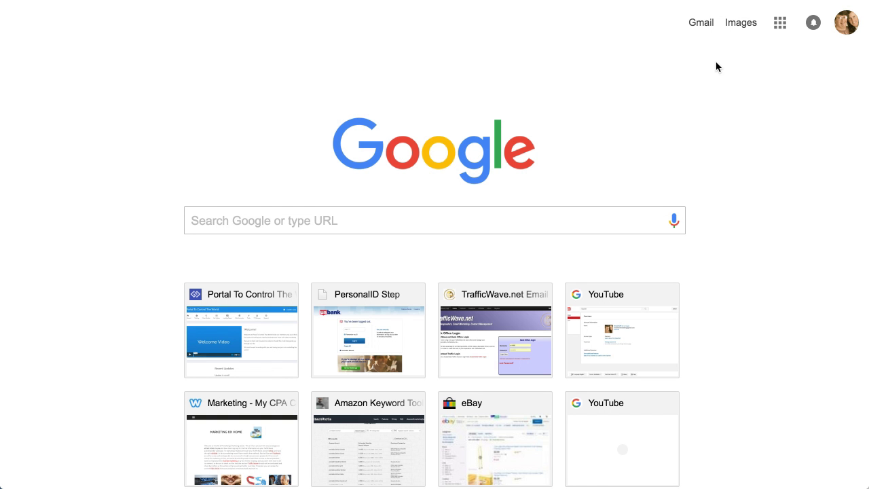
{"action": "left_click", "coordinate": [779, 24]}
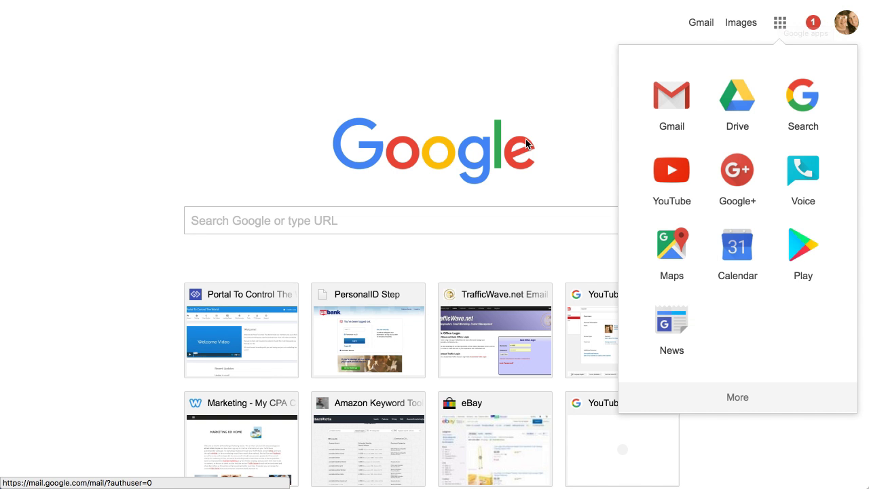
{"action": "left_click", "coordinate": [740, 105]}
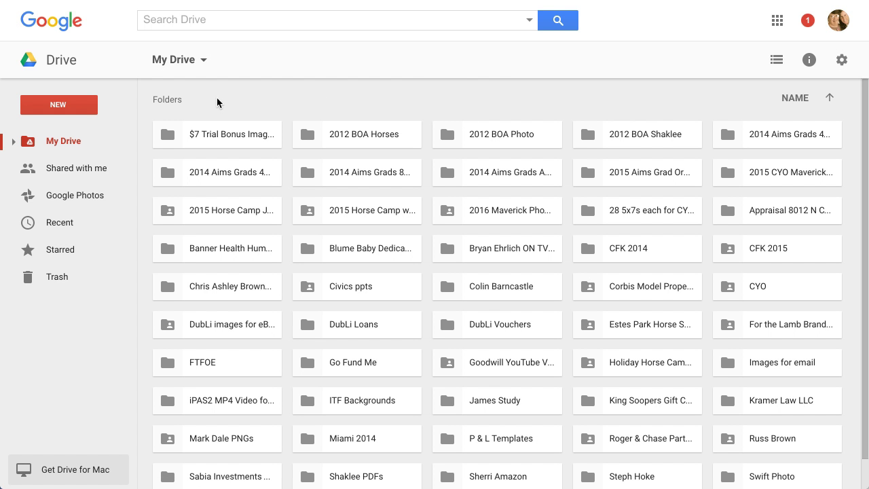
Look through the folders and files stored in My Drive and return to the start of the list.
{"action": "scroll", "coordinate": [239, 227], "scroll_direction": "down", "scroll_amount": 1}
{"action": "scroll", "coordinate": [239, 227], "scroll_direction": "down", "scroll_amount": 10}
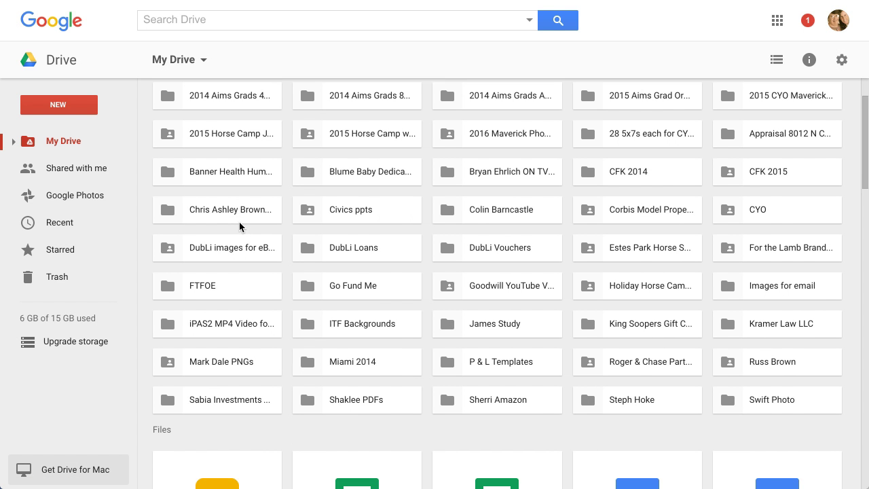
{"action": "scroll", "coordinate": [239, 226], "scroll_direction": "down", "scroll_amount": 4}
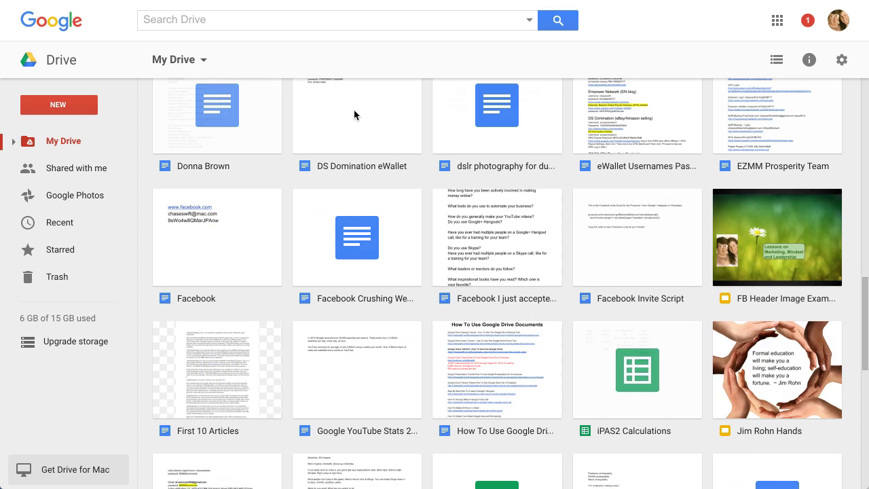
{"action": "scroll", "coordinate": [354, 109], "scroll_direction": "up", "scroll_amount": 4}
{"action": "scroll", "coordinate": [354, 110], "scroll_direction": "down", "scroll_amount": 5}
{"action": "scroll", "coordinate": [354, 112], "scroll_direction": "down", "scroll_amount": 3}
{"action": "scroll", "coordinate": [354, 112], "scroll_direction": "up", "scroll_amount": 3}
{"action": "scroll", "coordinate": [501, 178], "scroll_direction": "up", "scroll_amount": 15}
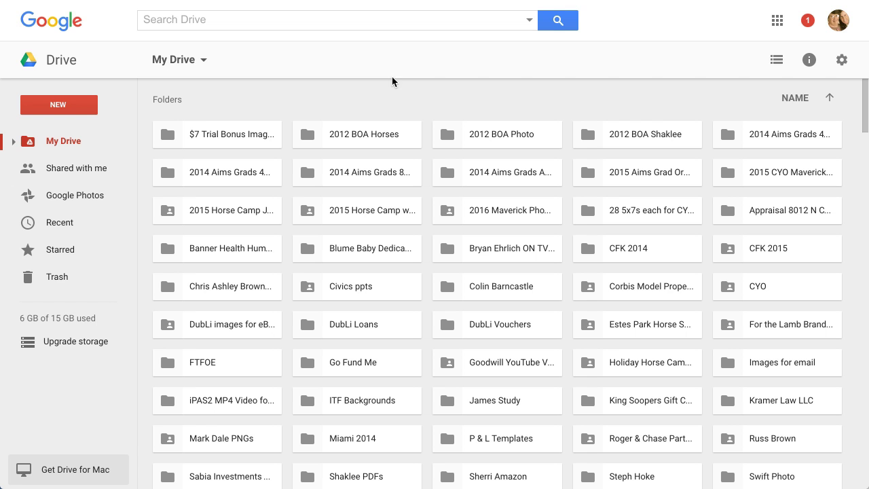
{"action": "left_click", "coordinate": [71, 107]}
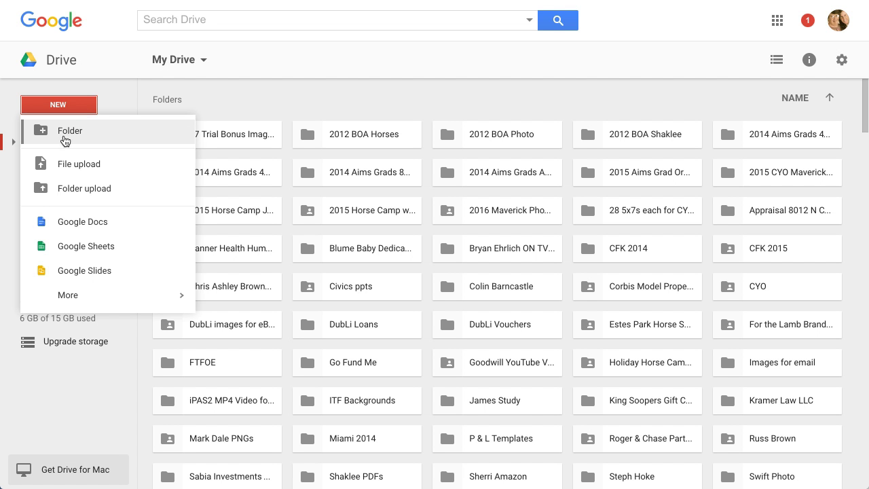
{"action": "left_click", "coordinate": [213, 55]}
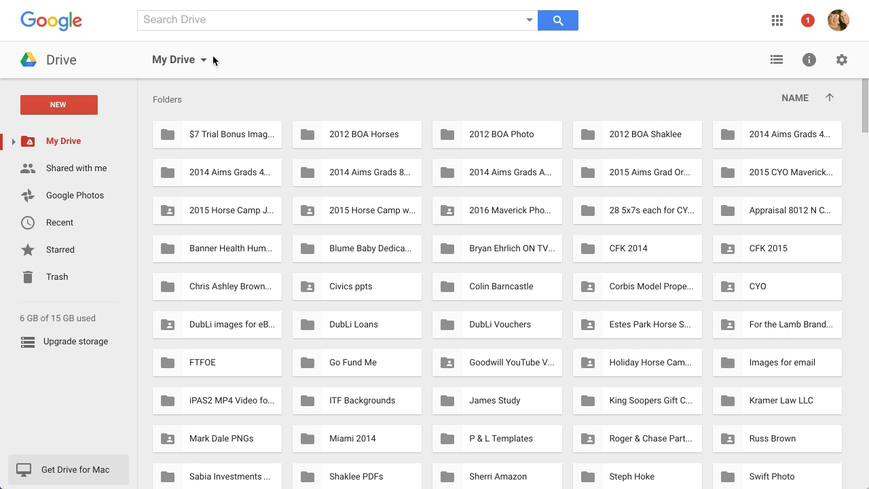
Reopen Google Drive from the Google apps list.
{"action": "left_click", "coordinate": [66, 26]}
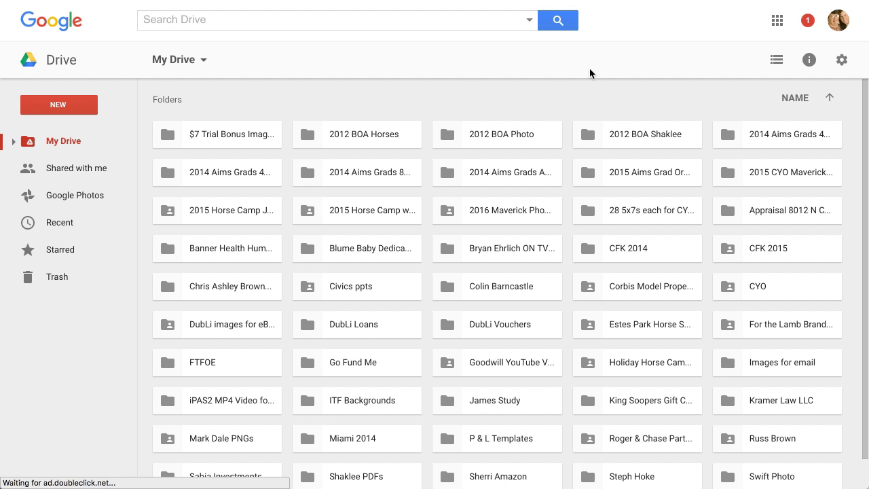
{"action": "left_click", "coordinate": [776, 22]}
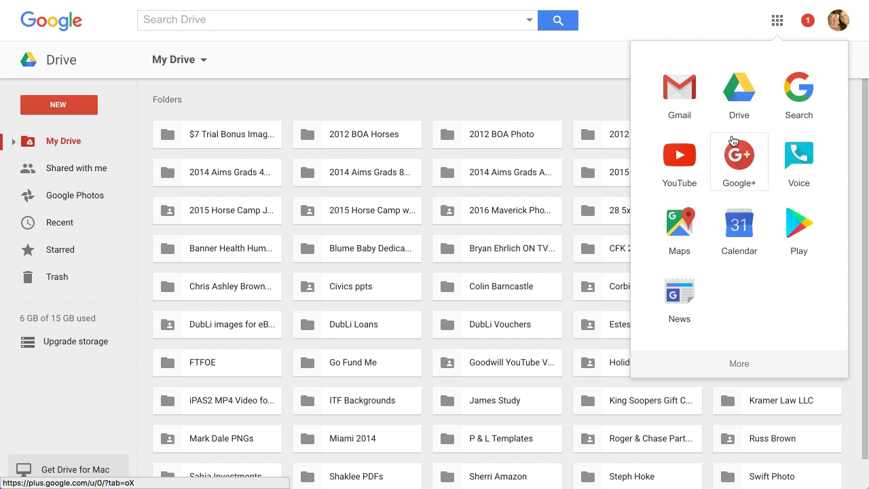
{"action": "left_click", "coordinate": [741, 91]}
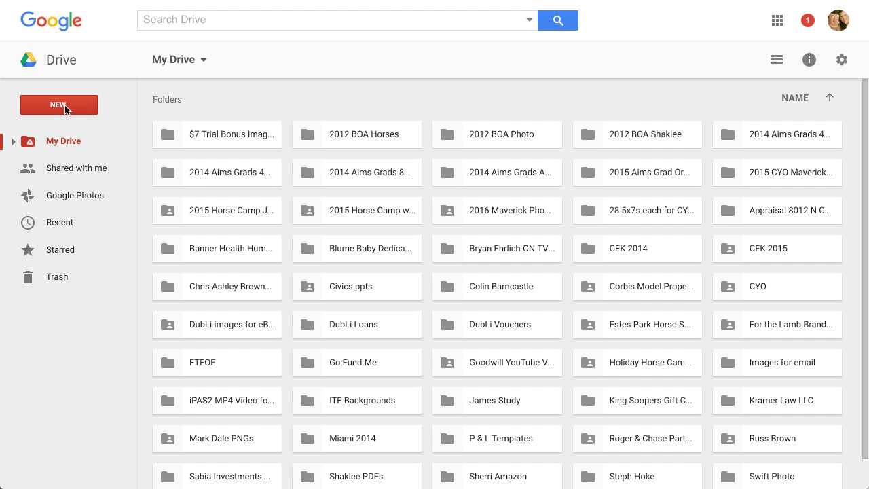
Create a new folder in My Drive named "what is google docs and how does it work".
{"action": "left_click", "coordinate": [65, 105]}
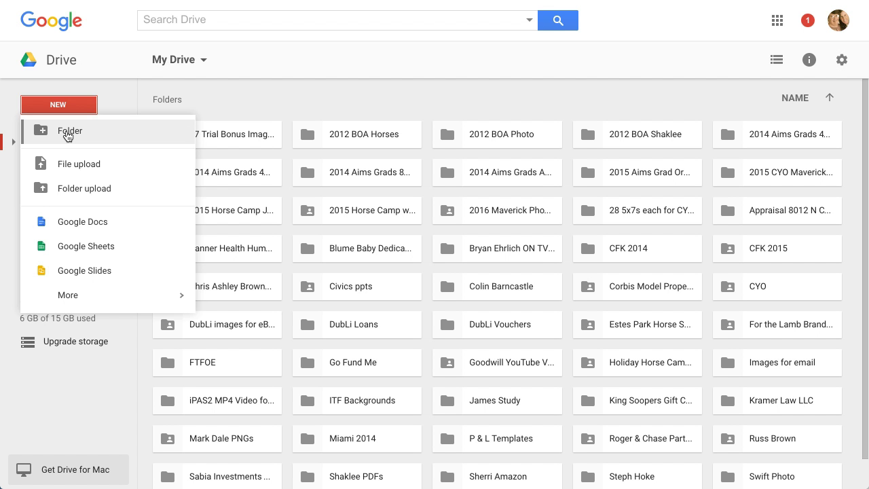
{"action": "left_click", "coordinate": [67, 135]}
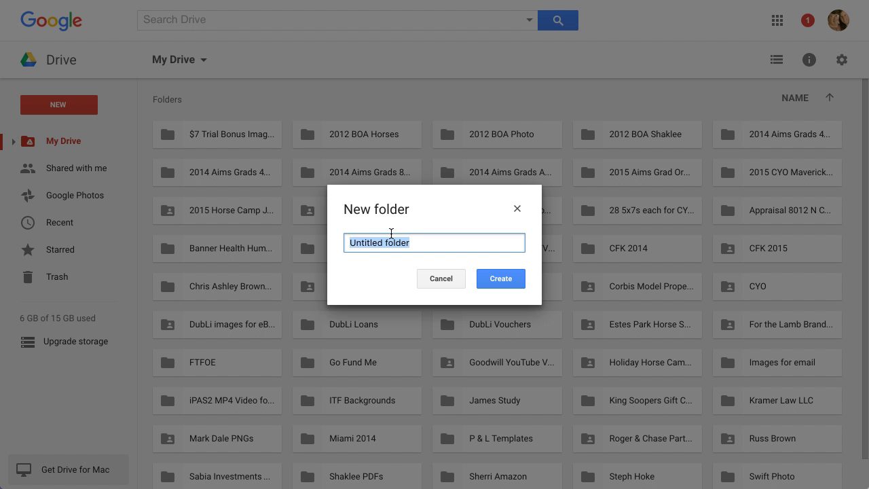
{"action": "type", "text": "what is google docs and how does it work"}
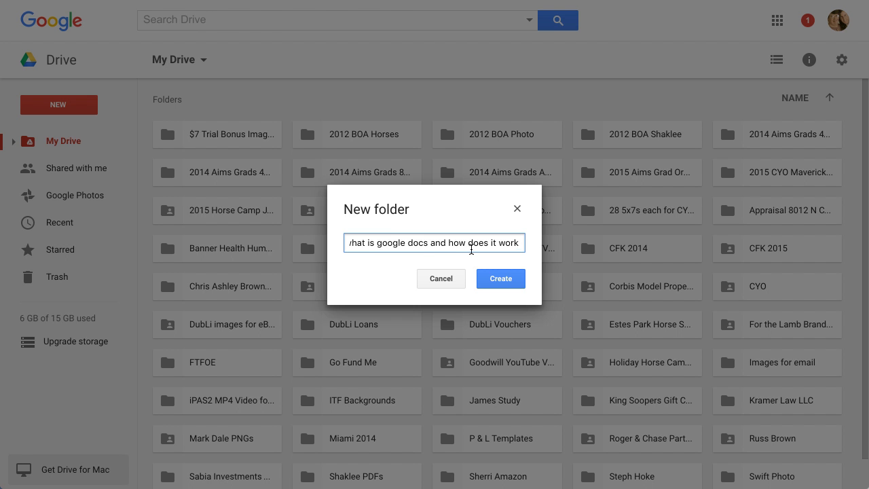
{"action": "left_click", "coordinate": [508, 281]}
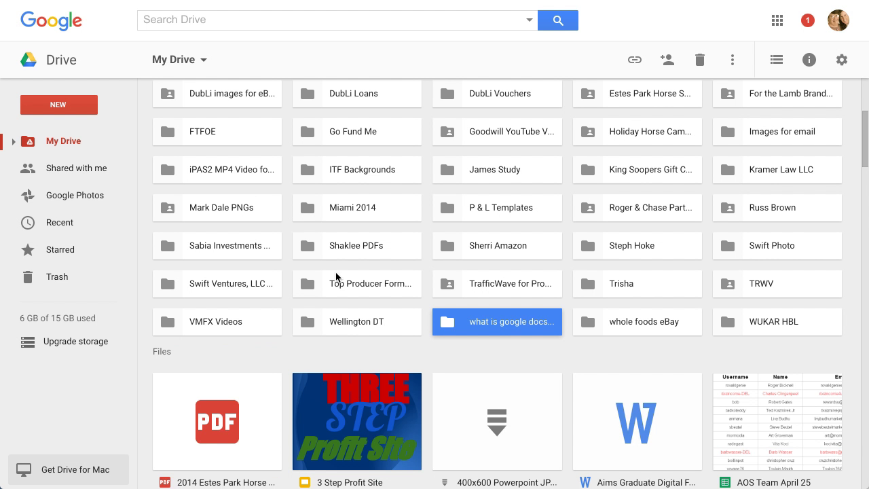
Open the "what is google docs and how does it work" folder and create a blank Google Docs document in it.
{"action": "double_click", "coordinate": [495, 328]}
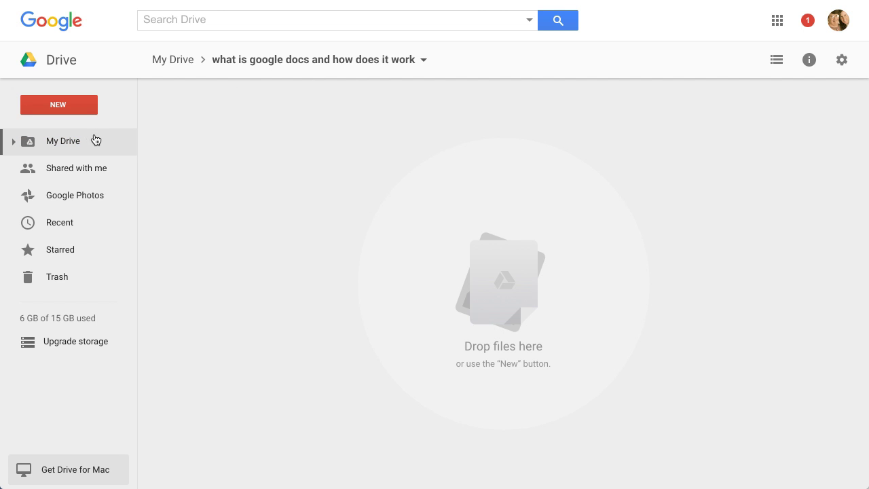
{"action": "left_click", "coordinate": [68, 109]}
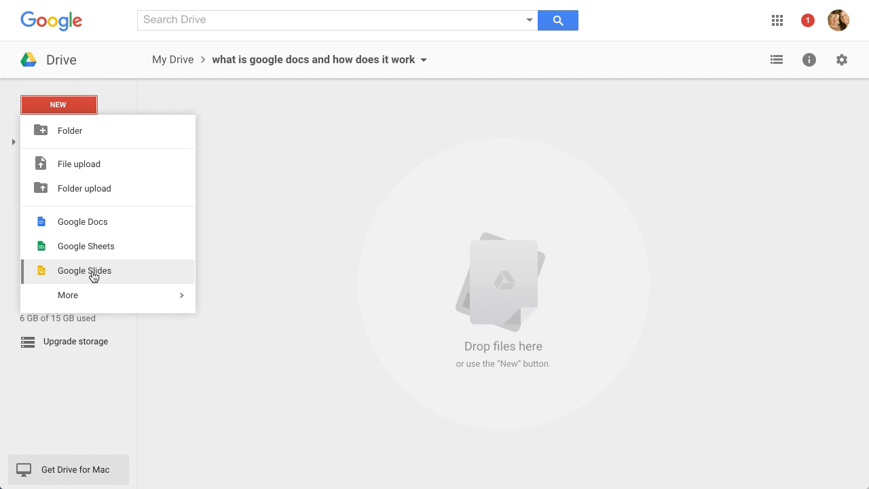
{"action": "left_click", "coordinate": [81, 223]}
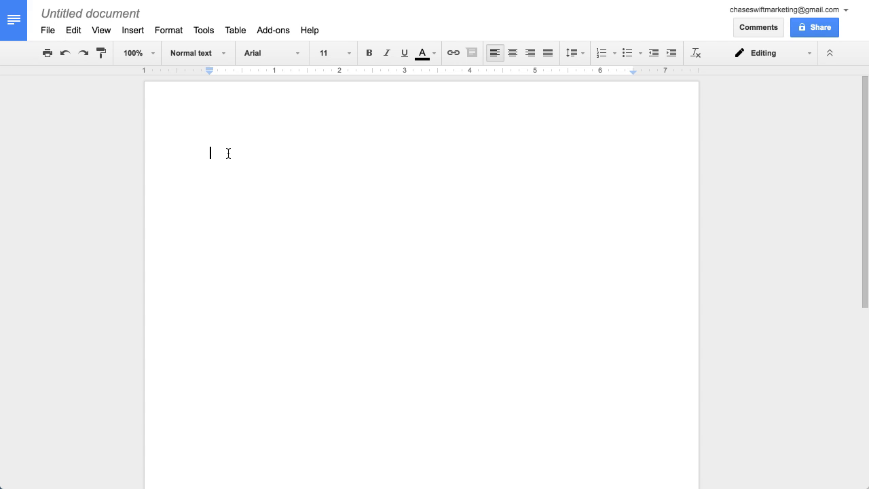
Dictate a sample paragraph beginning "I was hangingYup there it did turn on" and ending "it will be saved on the cloud.".
{"action": "type", "text": "I was hanging"}
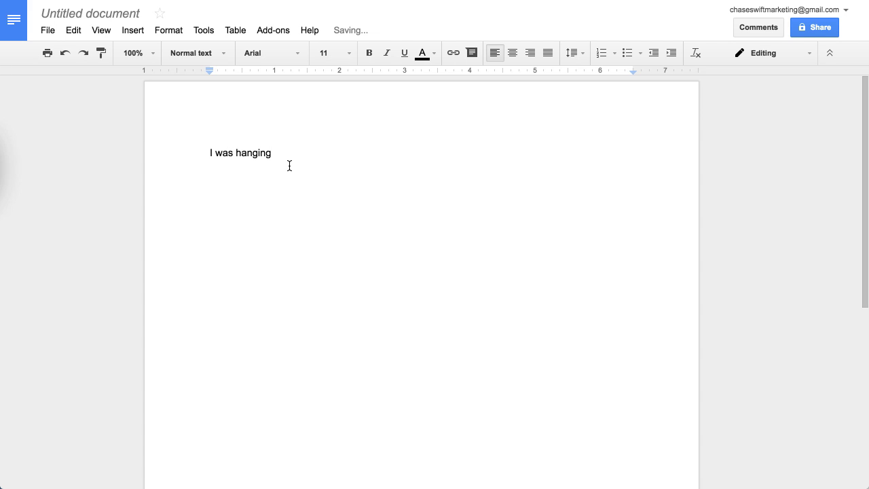
{"action": "type", "text": "Yup there it did turn on"}
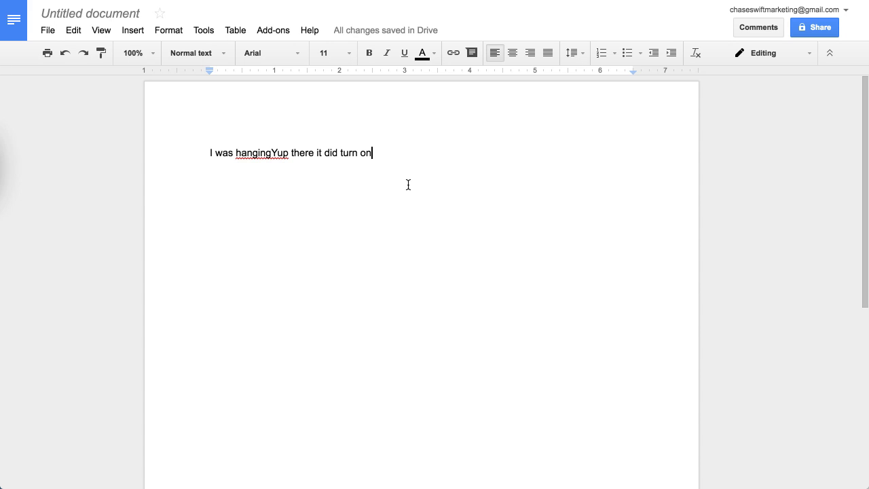
{"action": "type", "text": "So I'll just type in on some things that I Sh"}
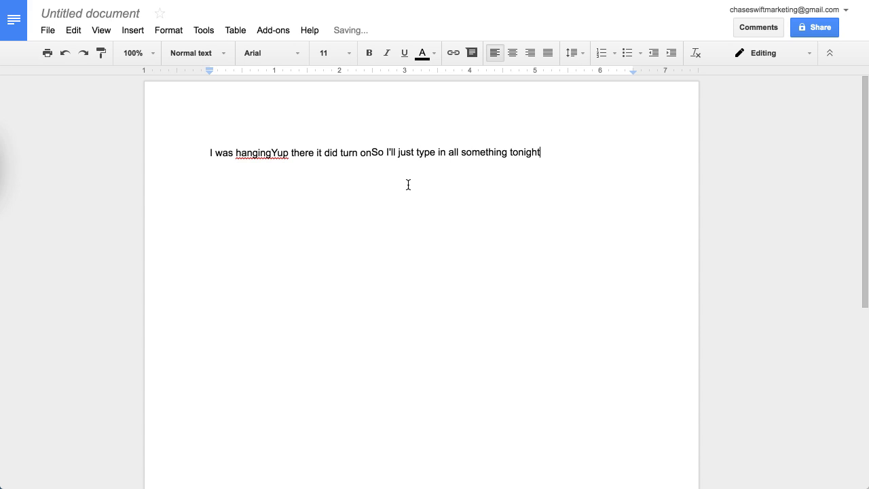
{"action": "type", "text": "ay it does really matter"}
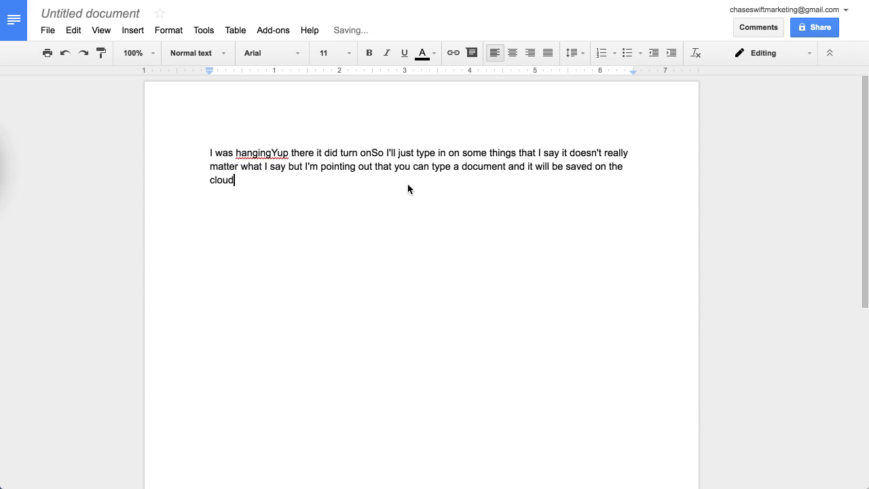
{"action": "key", "text": "Return"}
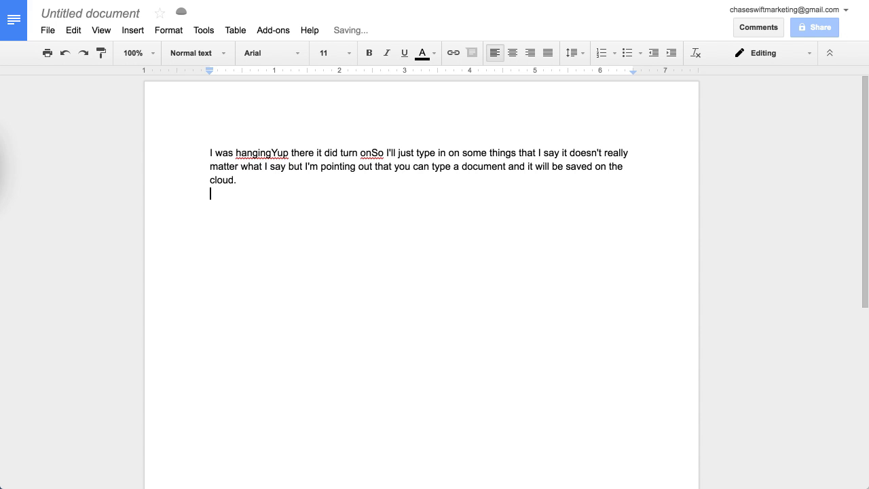
Add a paragraph about uploading documents to Google Drive and another reading "Okay so I think I'll turn off this dictation I'm using a Mac.".
{"action": "key", "text": "Return"}
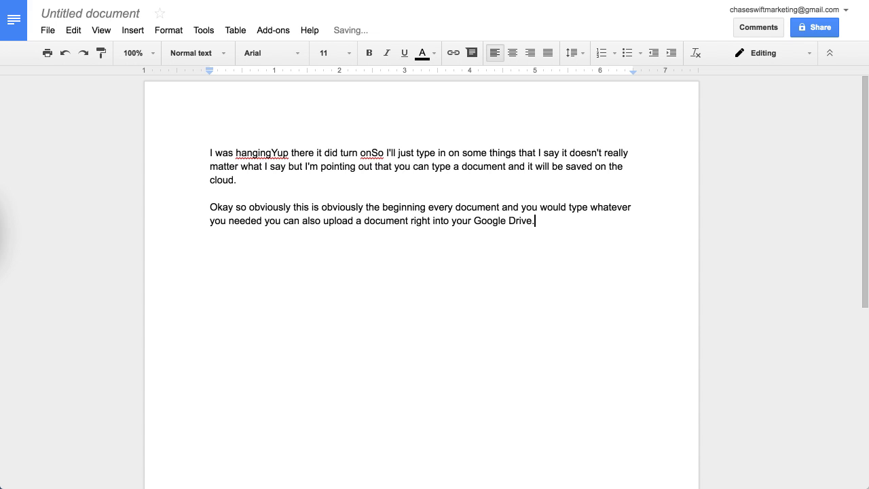
{"action": "key", "text": "Return"}
{"action": "key", "text": "Return"}
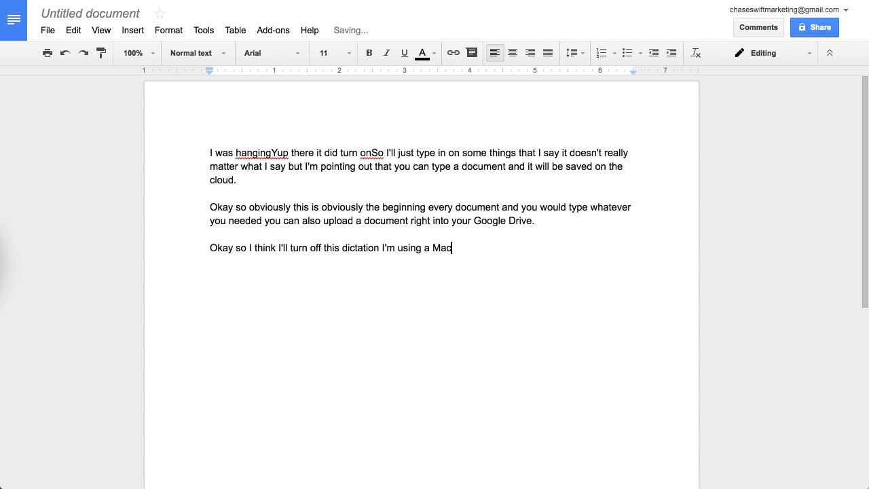
{"action": "type", "text": "."}
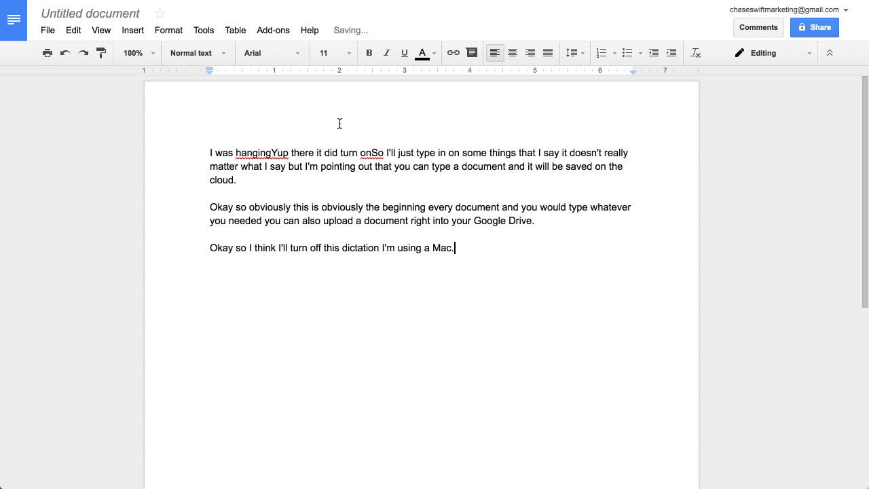
Insert the missing spaces before "Yup" and "So" in the first paragraph.
{"action": "left_click", "coordinate": [271, 154]}
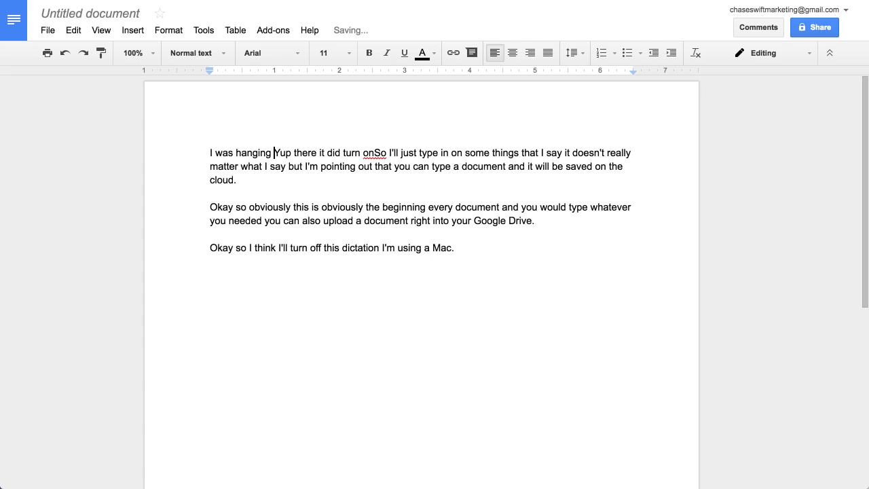
{"action": "left_click", "coordinate": [374, 152]}
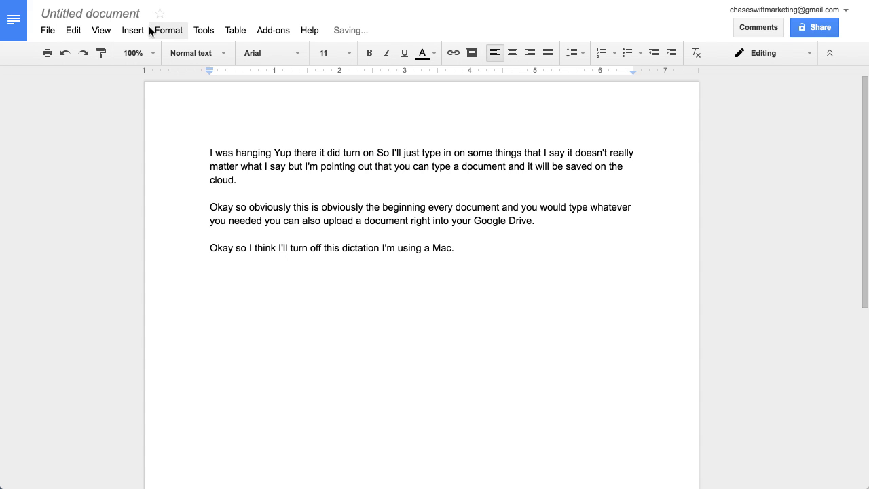
Look through the document editor's file, view, insert, formatting, tools and help commands.
{"action": "left_click", "coordinate": [50, 31]}
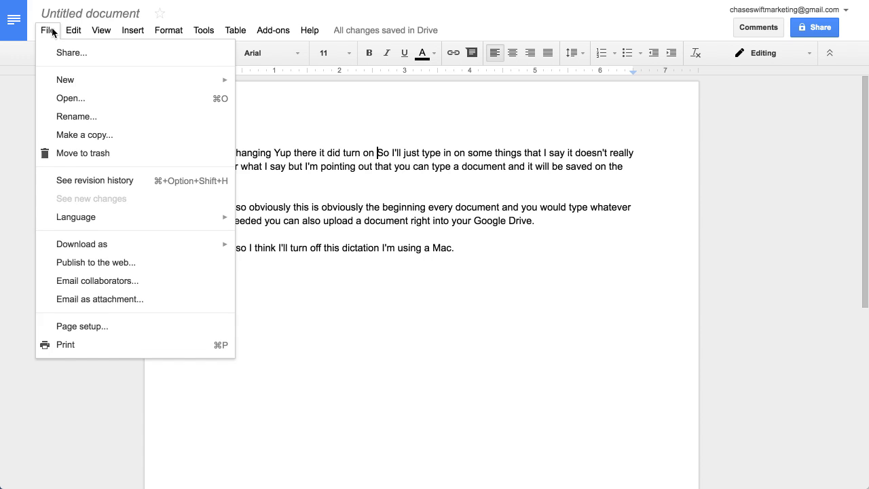
{"action": "mouse_move", "coordinate": [74, 32]}
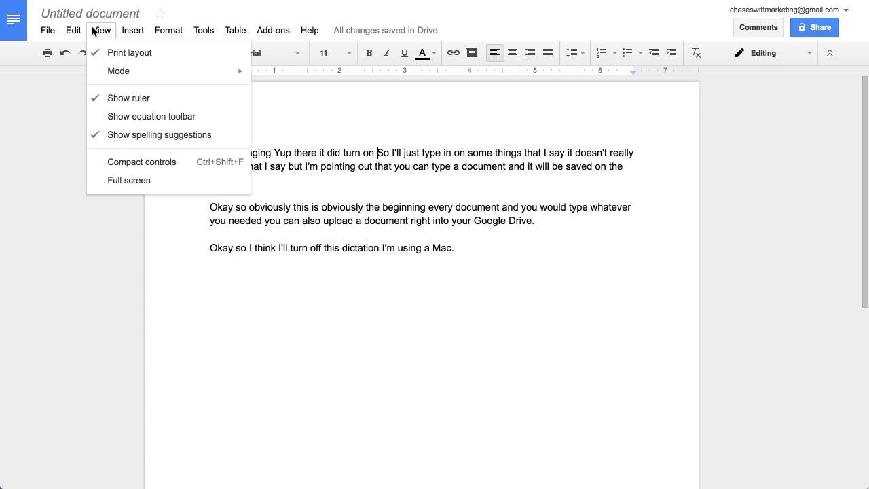
{"action": "mouse_move", "coordinate": [134, 32]}
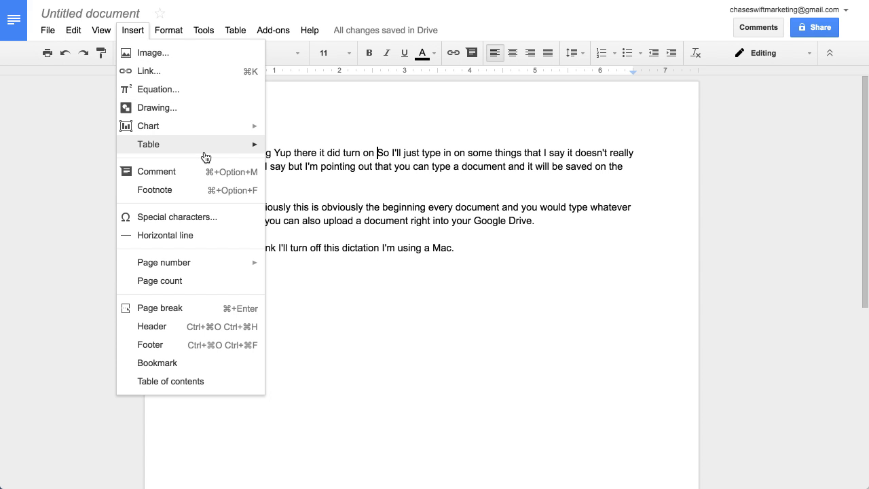
{"action": "mouse_move", "coordinate": [180, 34]}
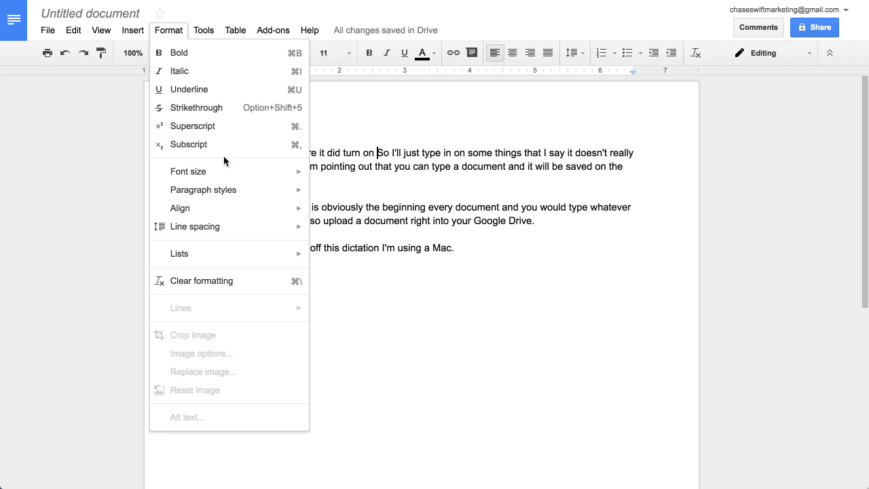
{"action": "mouse_move", "coordinate": [210, 33]}
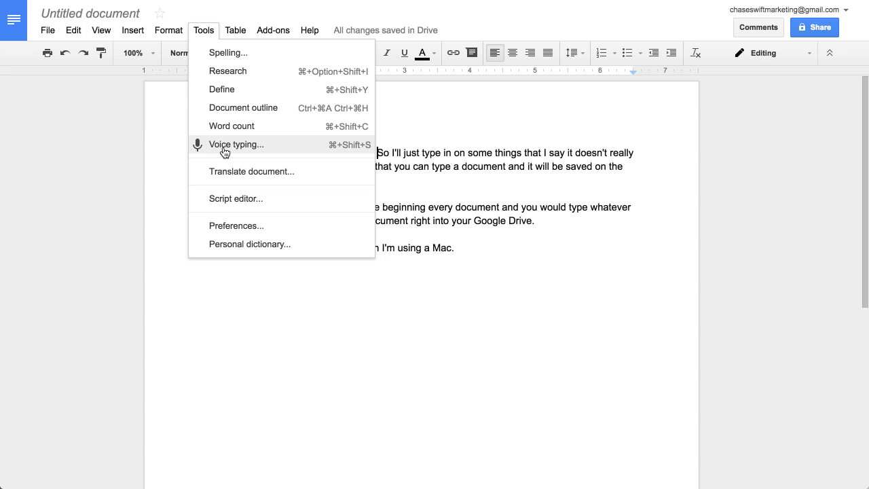
{"action": "mouse_move", "coordinate": [244, 30]}
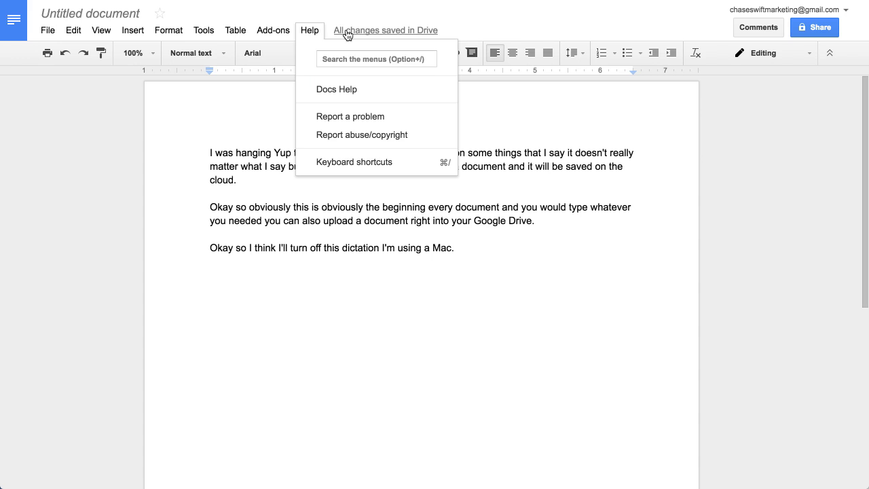
{"action": "left_click", "coordinate": [247, 163]}
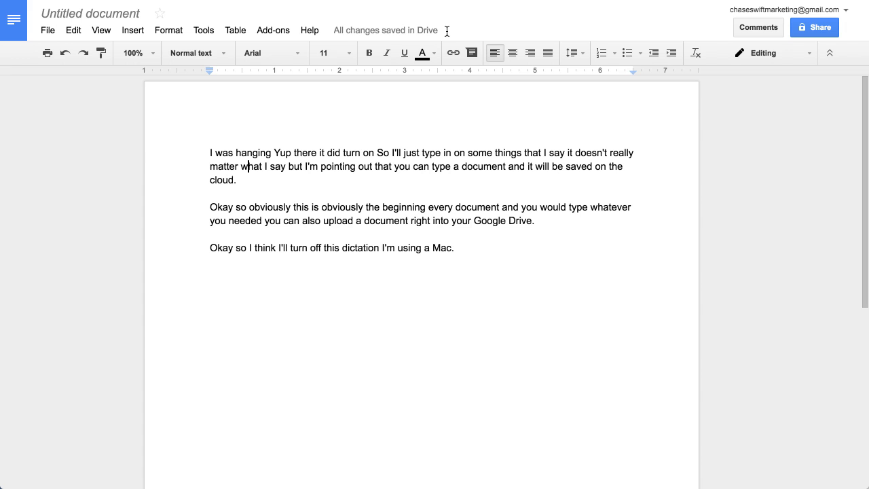
Rename the document as "what is google docs and how does it work".
{"action": "mouse_move", "coordinate": [372, 34]}
{"action": "left_click", "coordinate": [83, 13]}
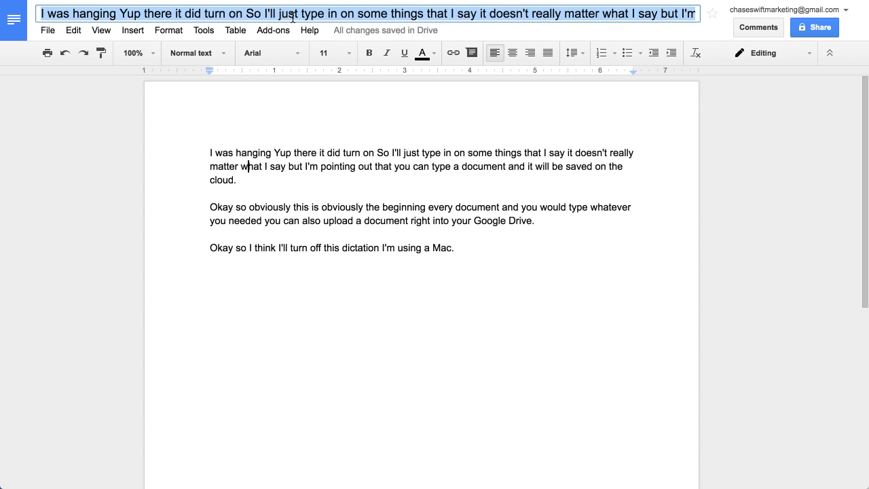
{"action": "type", "text": "what is google docs and how does it work"}
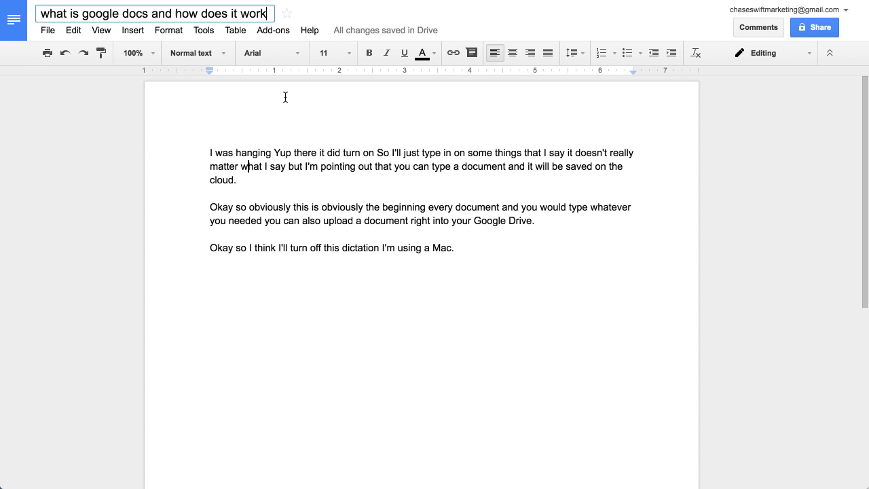
{"action": "key", "text": "Return"}
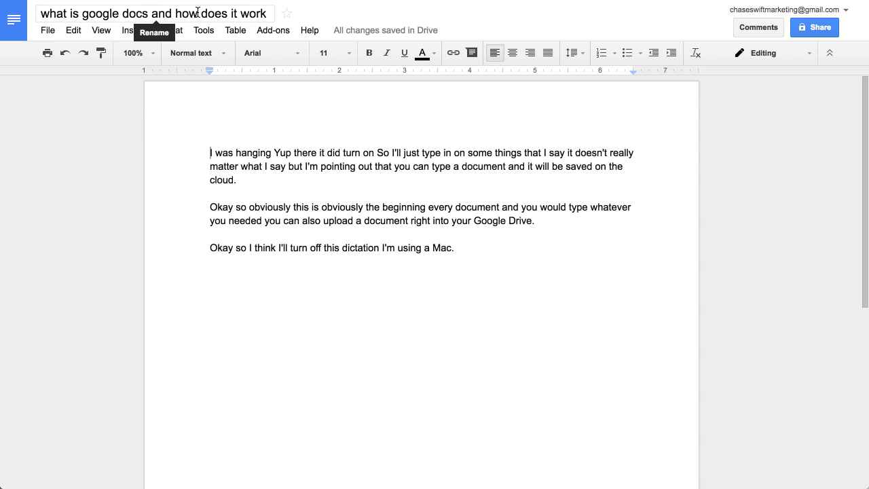
{"action": "left_click_drag", "start_coordinate": [208, 152], "coordinate": [470, 253]}
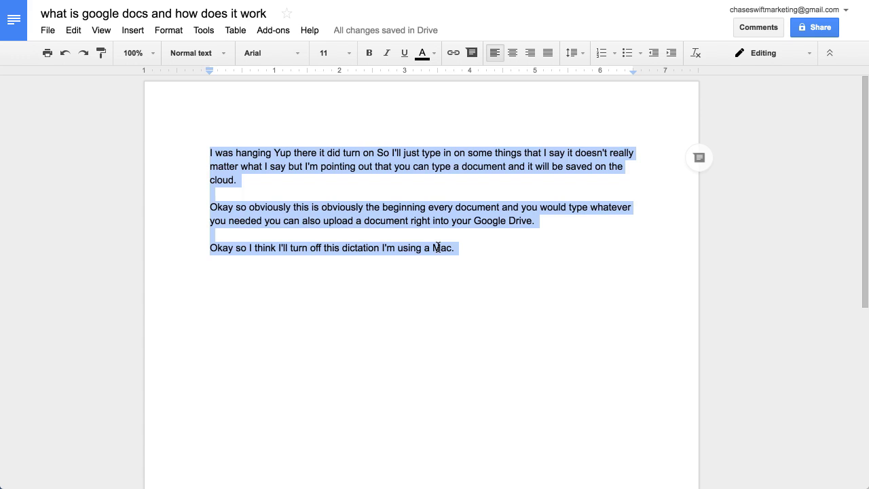
{"action": "left_click", "coordinate": [438, 247]}
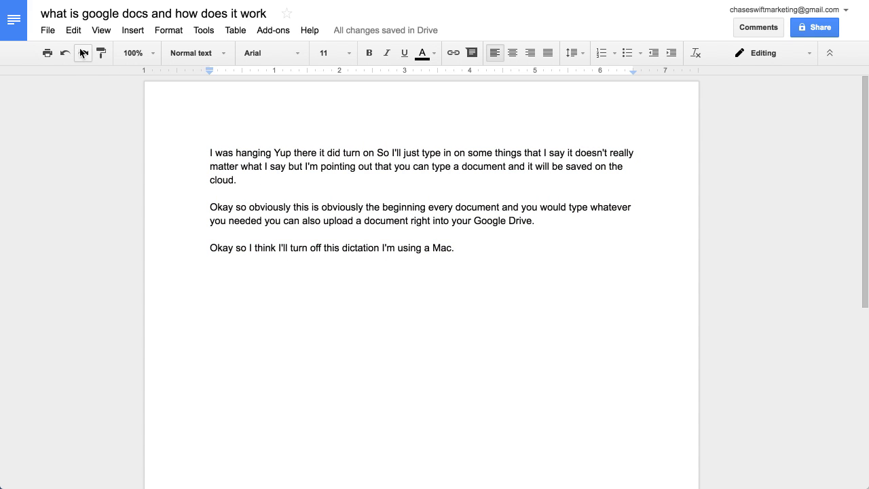
Go to the Docs home screen and view the links to Docs, Sheets, Slides and Drive.
{"action": "left_click", "coordinate": [15, 25]}
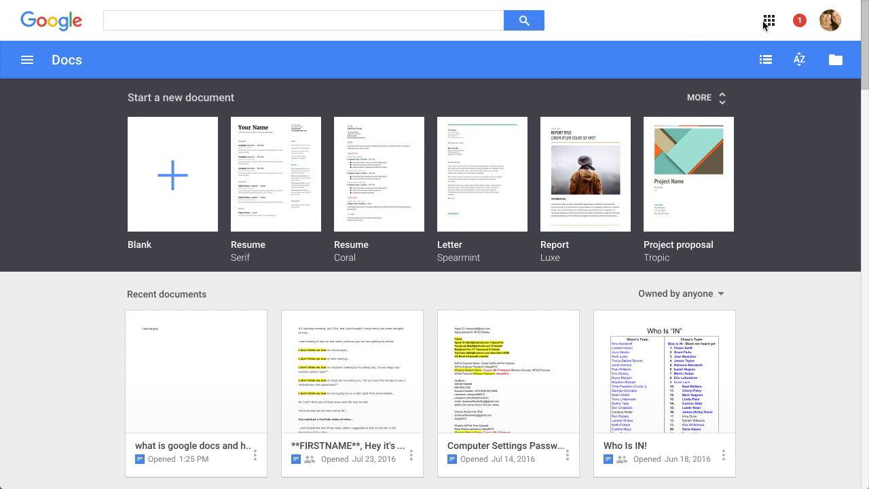
{"action": "left_click", "coordinate": [27, 60]}
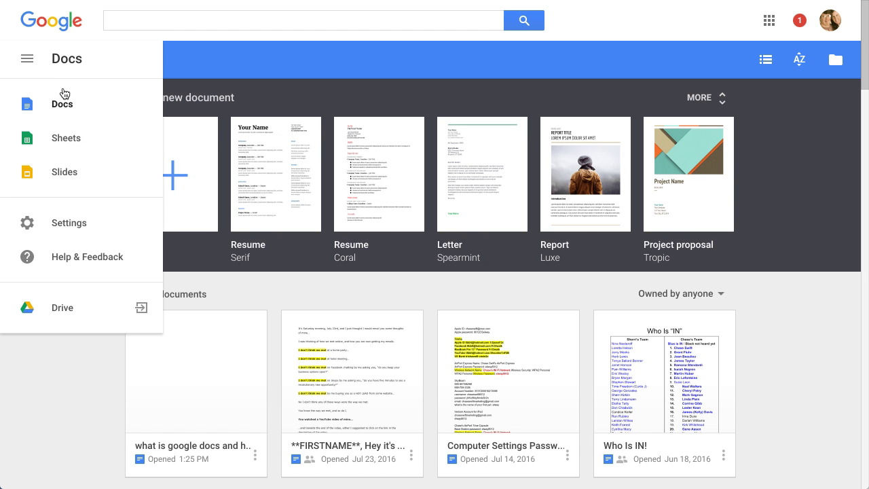
{"action": "left_click", "coordinate": [67, 105]}
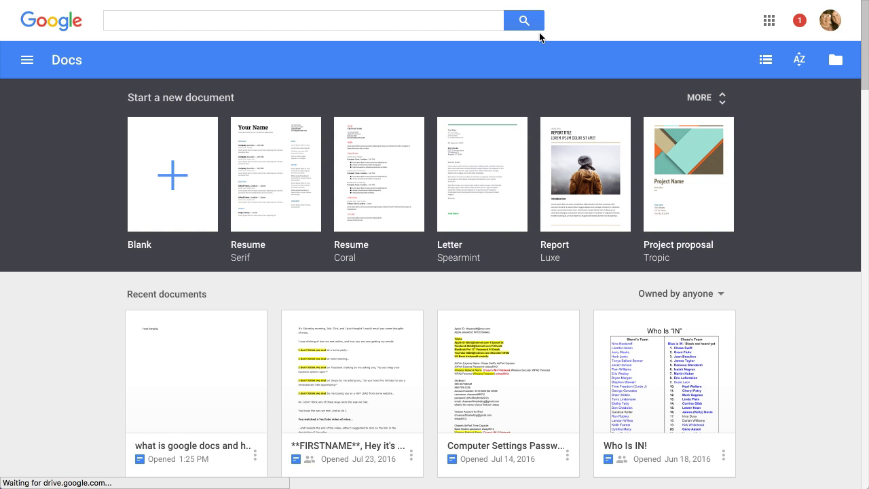
Switch to Google Drive and open the document inside the "what is google docs and how does it work" folder.
{"action": "left_click", "coordinate": [769, 20]}
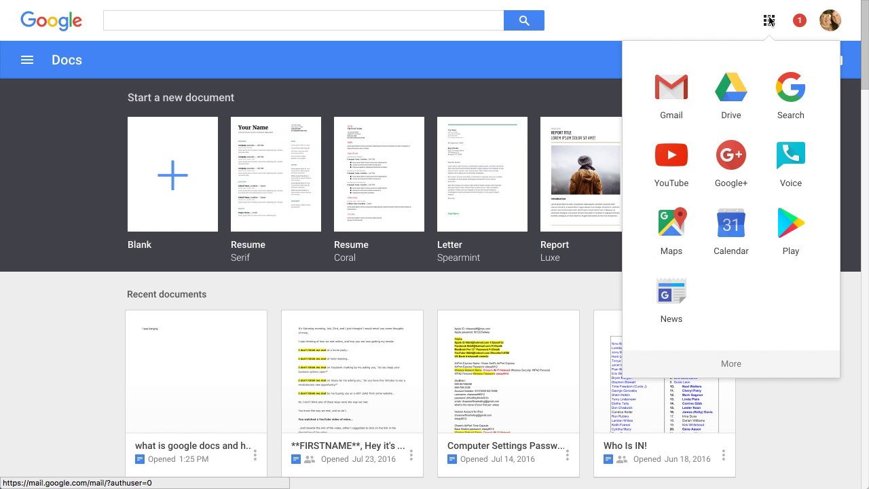
{"action": "left_click", "coordinate": [731, 96]}
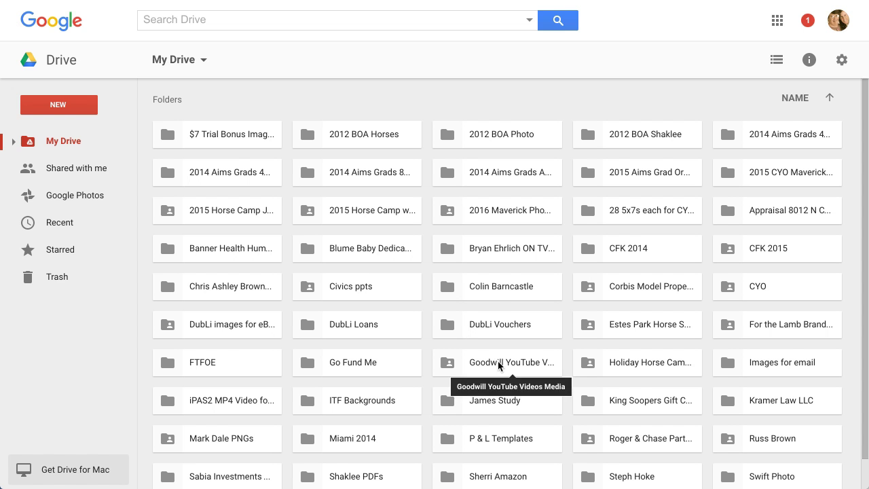
{"action": "scroll", "coordinate": [498, 360], "scroll_direction": "down", "scroll_amount": 3}
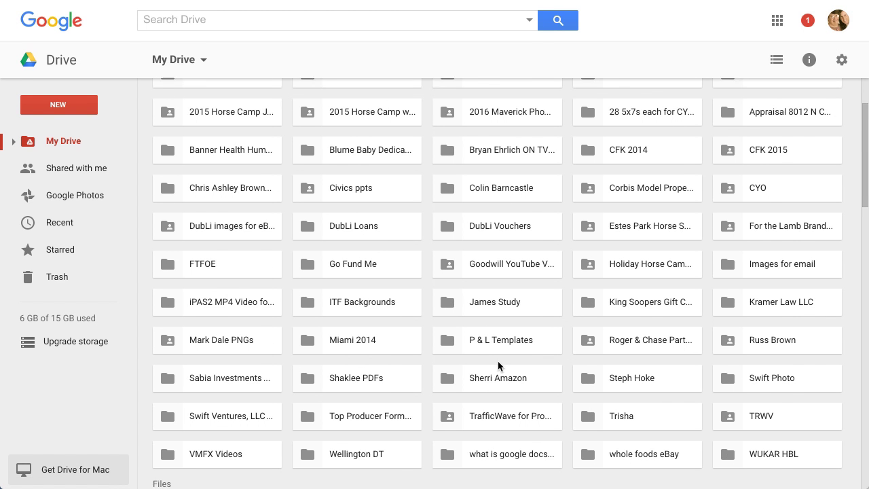
{"action": "double_click", "coordinate": [501, 414]}
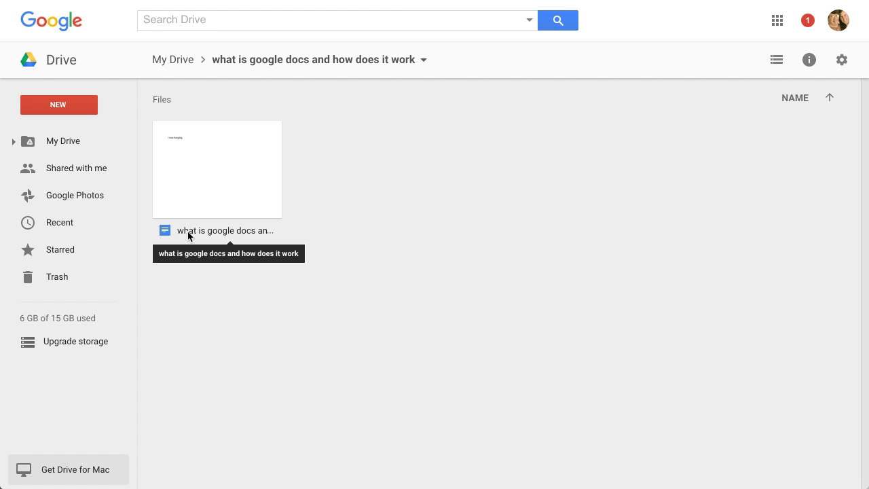
{"action": "double_click", "coordinate": [211, 163]}
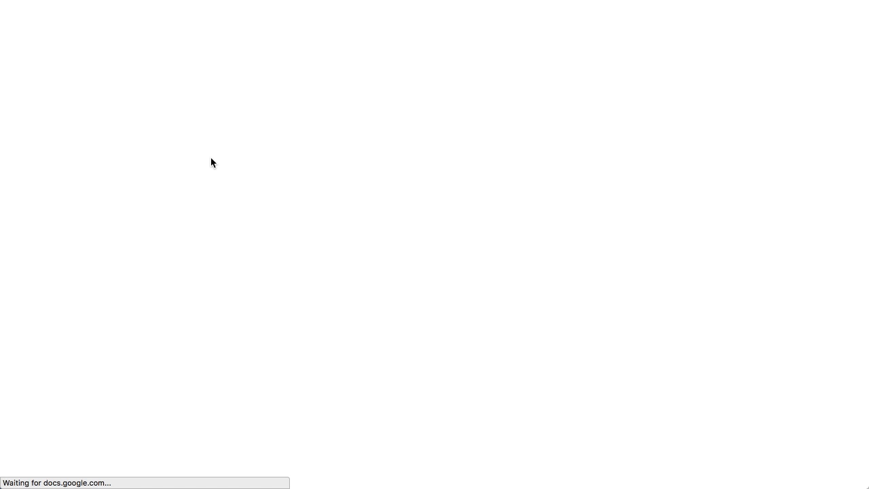
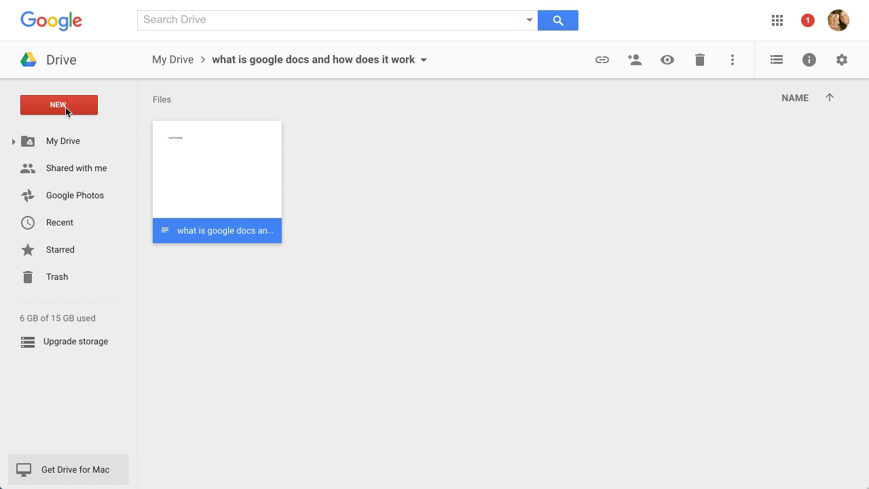
Create a blank Google Sheets spreadsheet from the Drive folder and look over the functions it can insert.
{"action": "left_click", "coordinate": [84, 255]}
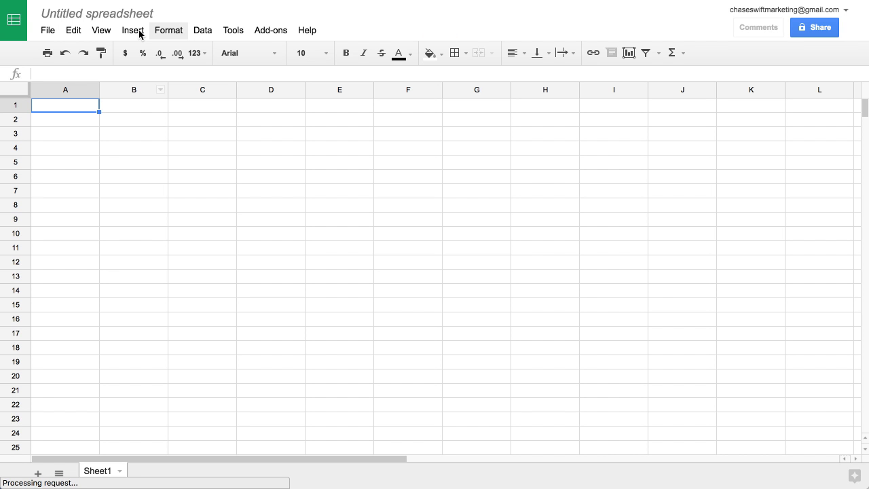
{"action": "left_click", "coordinate": [135, 31]}
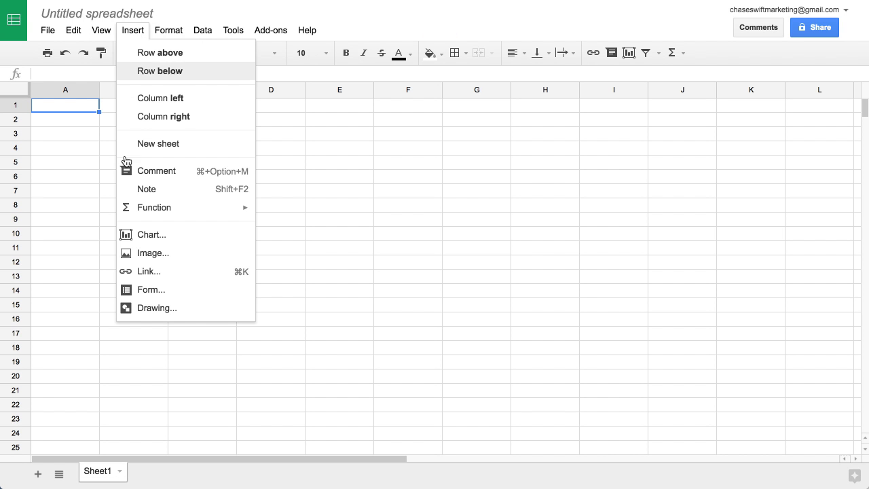
{"action": "mouse_move", "coordinate": [142, 207]}
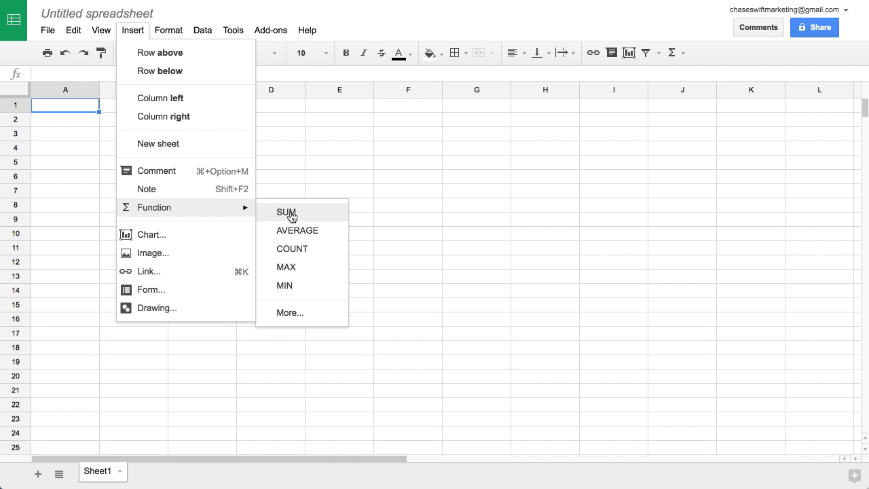
{"action": "left_click", "coordinate": [84, 141]}
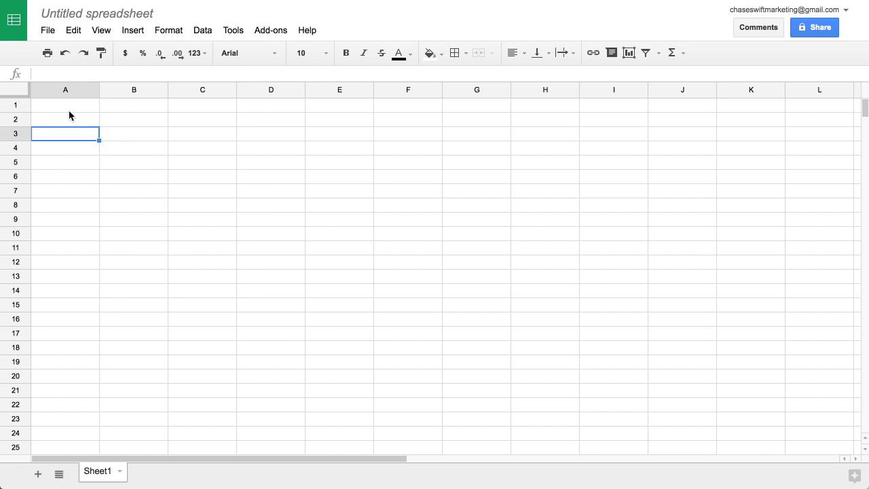
Enter 103 in cell A1 and 456 in cell A2.
{"action": "left_click", "coordinate": [70, 111]}
{"action": "type", "text": "103"}
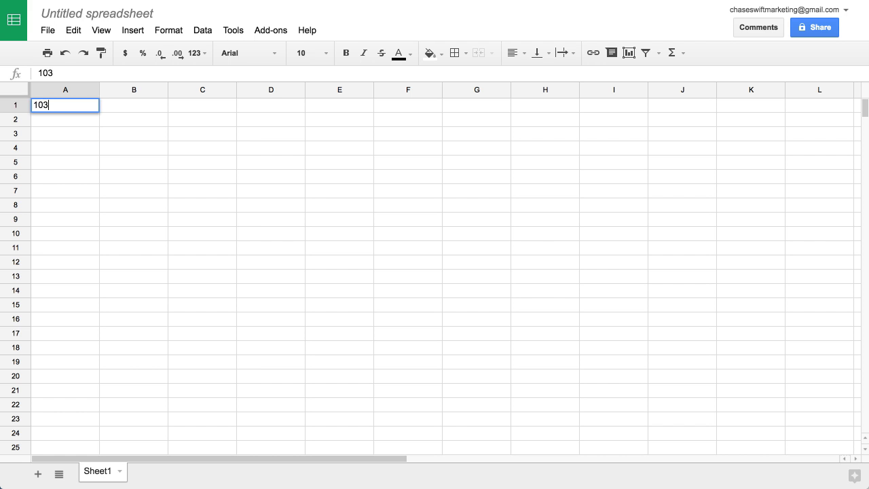
{"action": "key", "text": "Return"}
{"action": "type", "text": "456"}
{"action": "key", "text": "Return"}
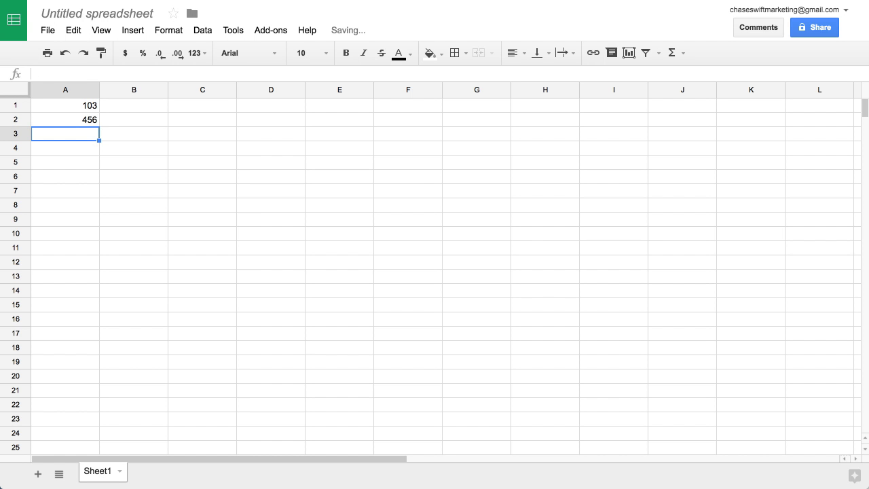
Add the formula =SUM(A1:A2) in cell A3 and reselect the cell to show its formula.
{"action": "left_click", "coordinate": [131, 34]}
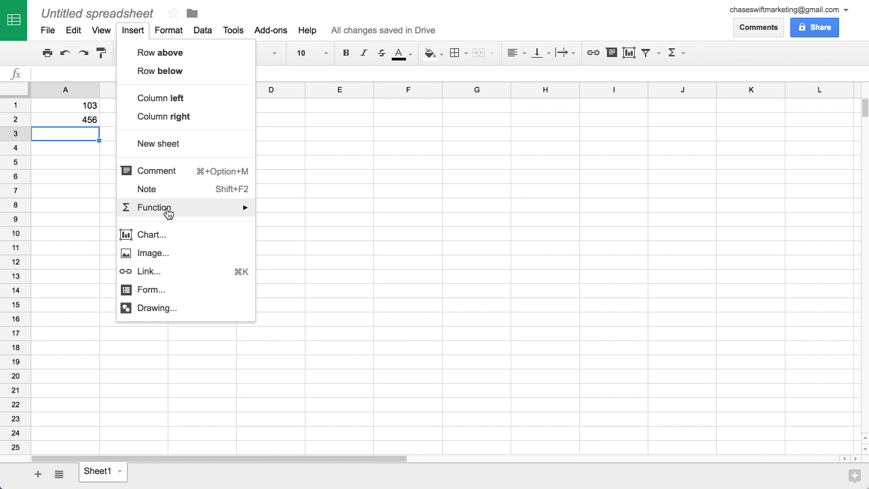
{"action": "mouse_move", "coordinate": [170, 210]}
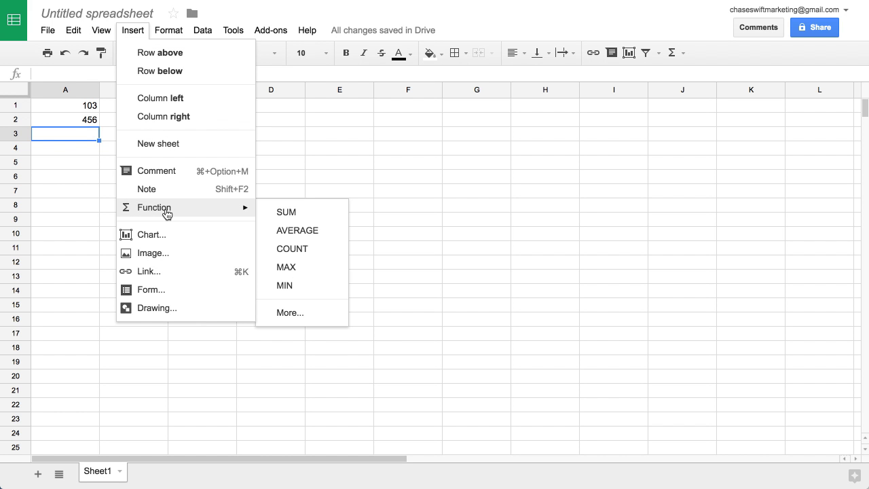
{"action": "left_click", "coordinate": [286, 212]}
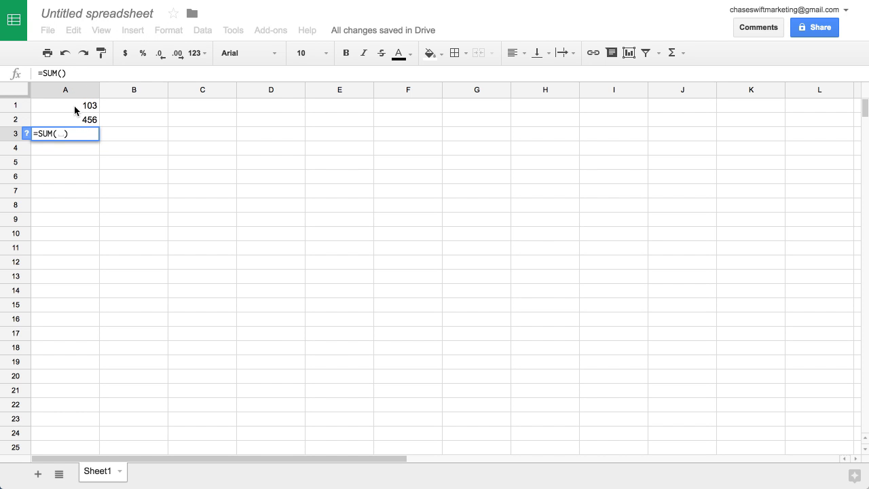
{"action": "left_click_drag", "start_coordinate": [74, 103], "coordinate": [74, 120]}
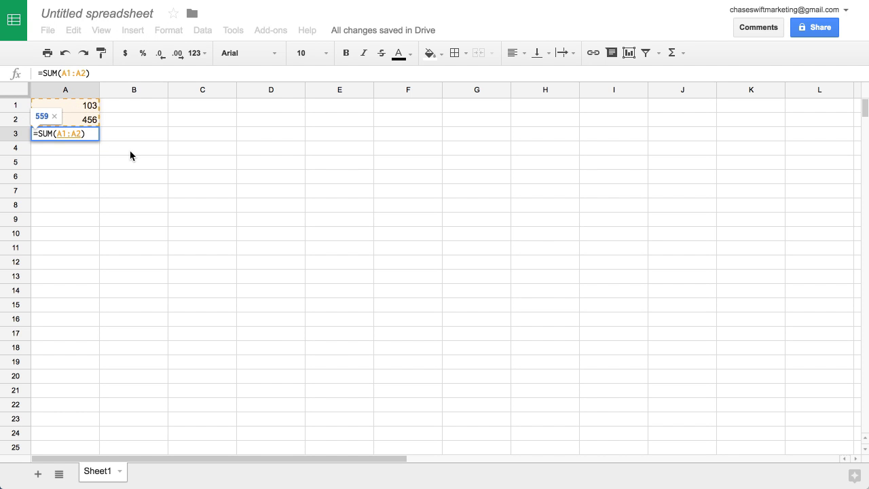
{"action": "key", "text": "Return"}
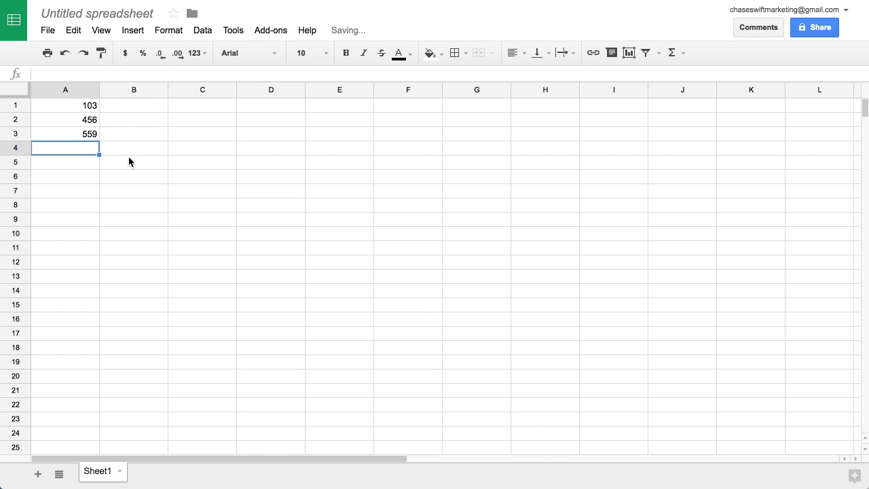
{"action": "left_click", "coordinate": [79, 139]}
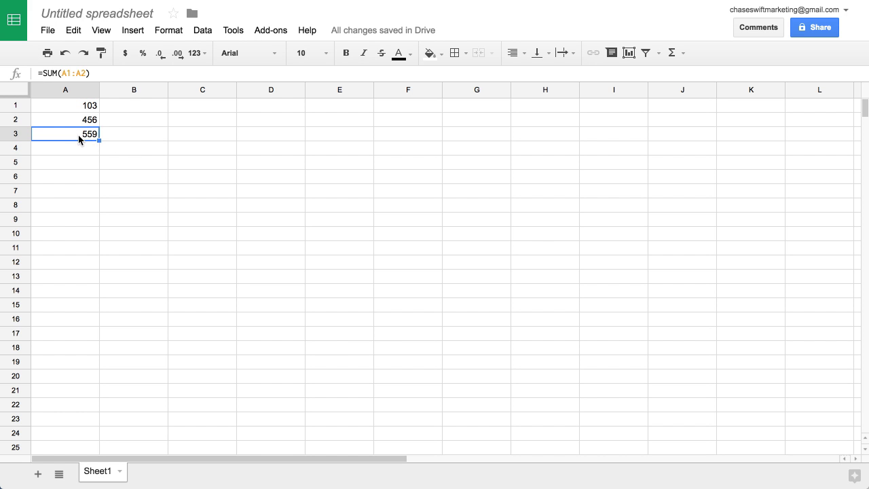
Rename the spreadsheet to "what is google docs and how does it work".
{"action": "left_click", "coordinate": [83, 14]}
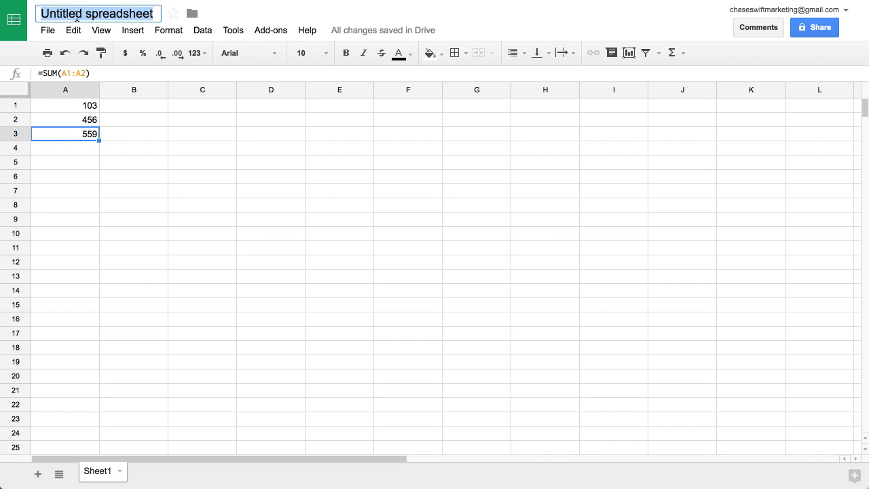
{"action": "type", "text": "what is google docs and how does it work"}
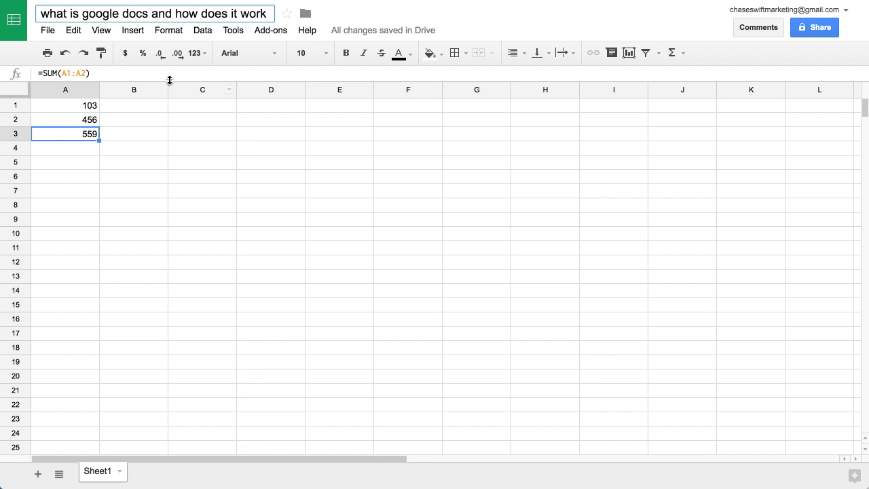
{"action": "left_click", "coordinate": [192, 107]}
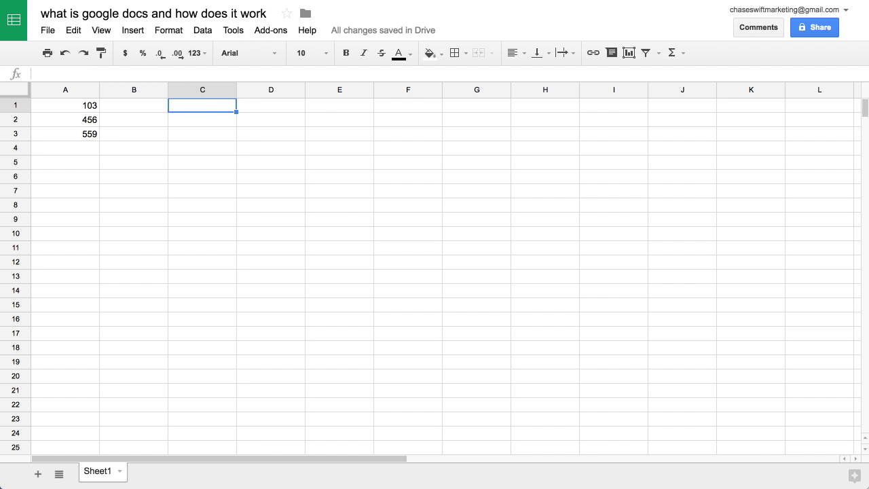
Switch back to the Google Drive folder and create a blank Google Slides presentation in it.
{"action": "key", "text": "ctrl+Tab"}
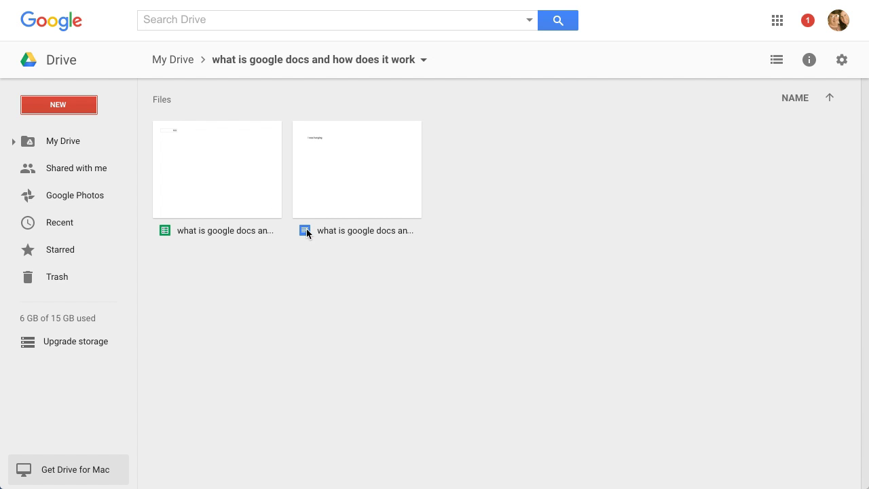
{"action": "left_click", "coordinate": [76, 106]}
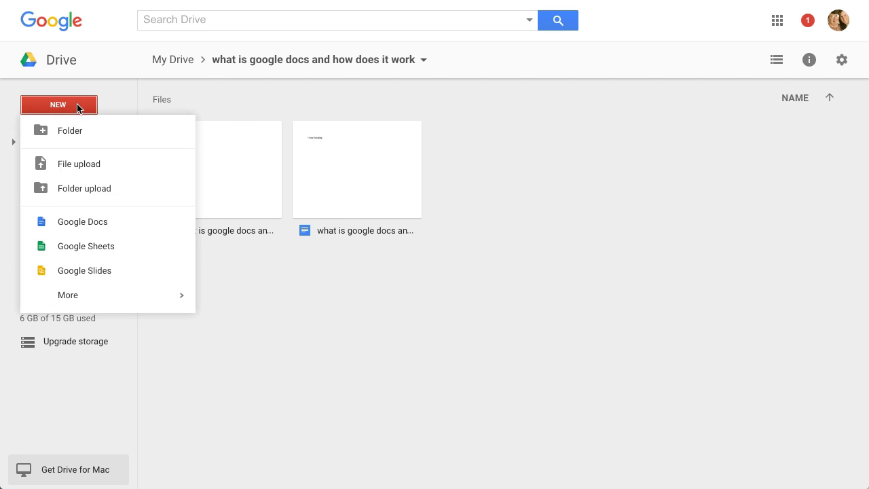
{"action": "left_click", "coordinate": [87, 272]}
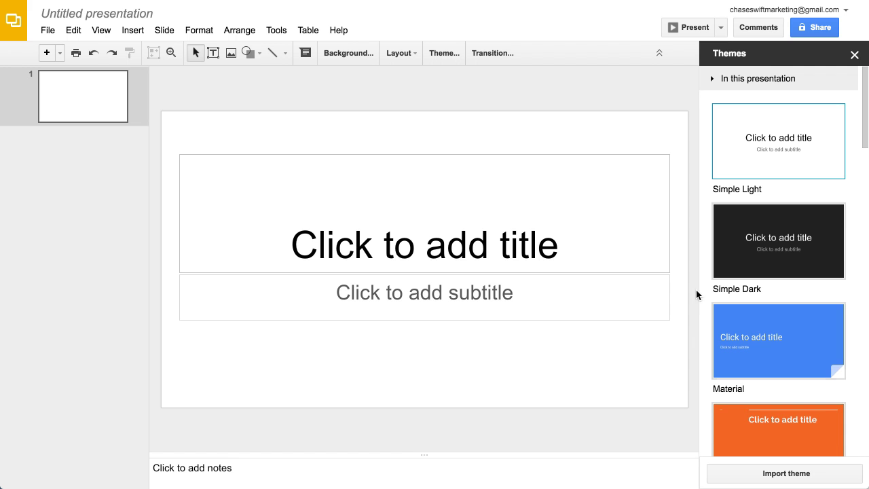
Browse the presentation themes and apply the Modern Writer theme.
{"action": "scroll", "coordinate": [805, 322], "scroll_direction": "down", "scroll_amount": 6}
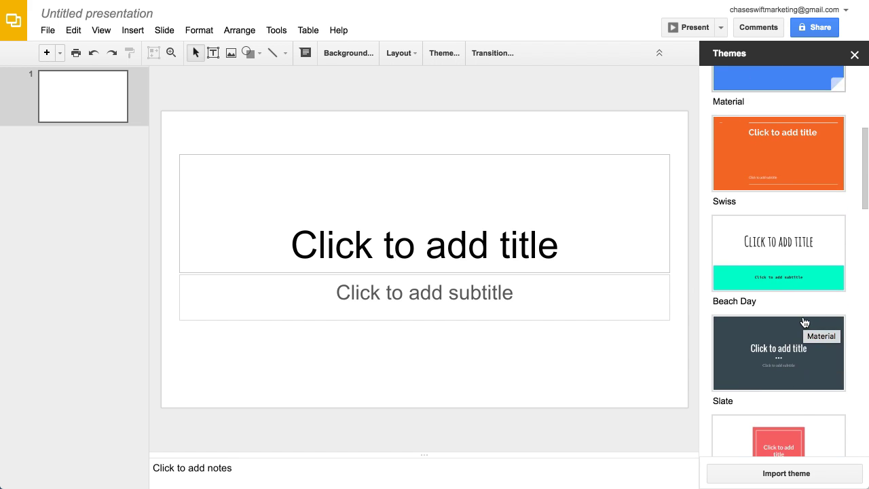
{"action": "scroll", "coordinate": [805, 322], "scroll_direction": "down", "scroll_amount": 5}
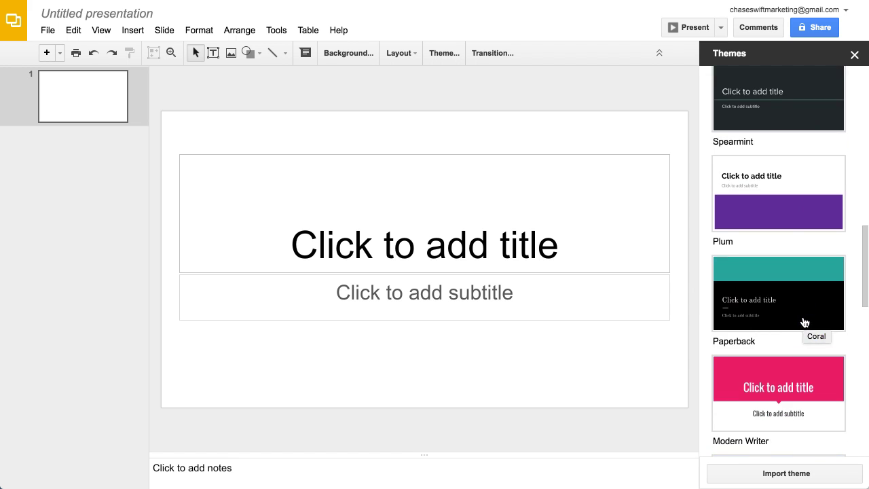
{"action": "scroll", "coordinate": [805, 322], "scroll_direction": "down", "scroll_amount": 2}
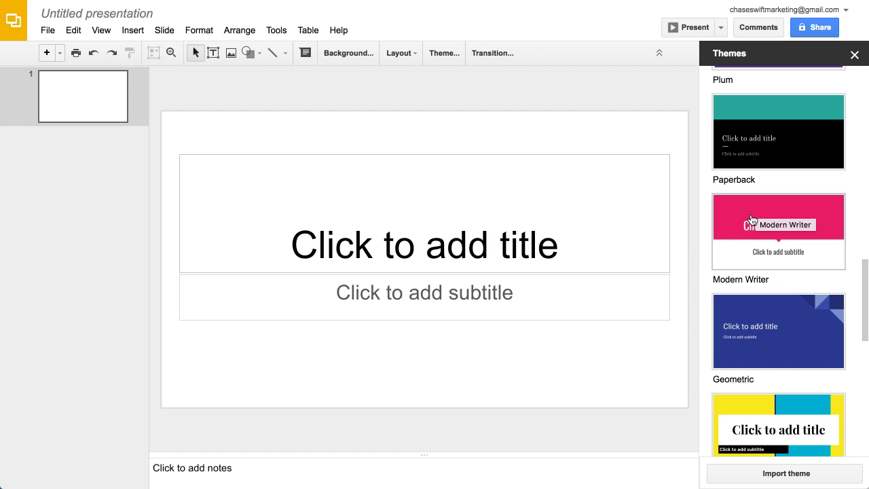
{"action": "left_click", "coordinate": [750, 225]}
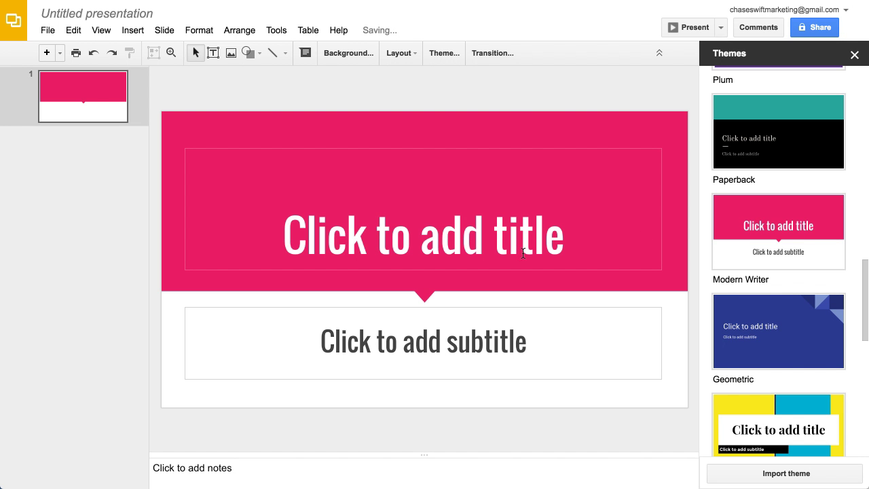
Enter the title "My Presentation" on the first slide and a subtitle reading "By" followed by the author's full name.
{"action": "left_click", "coordinate": [396, 251]}
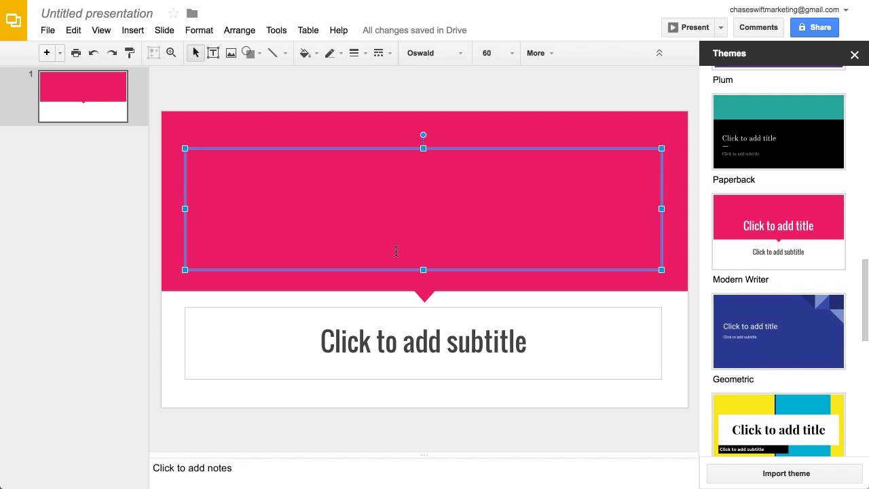
{"action": "type", "text": "My P"}
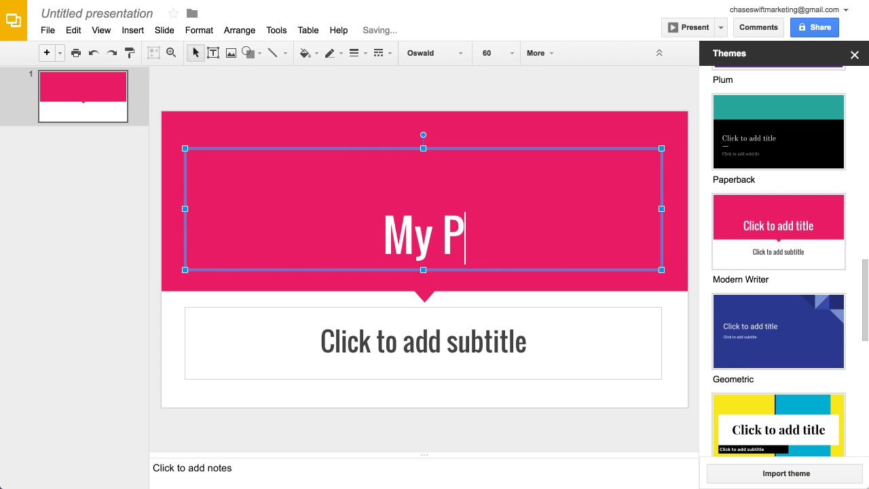
{"action": "type", "text": "resentation"}
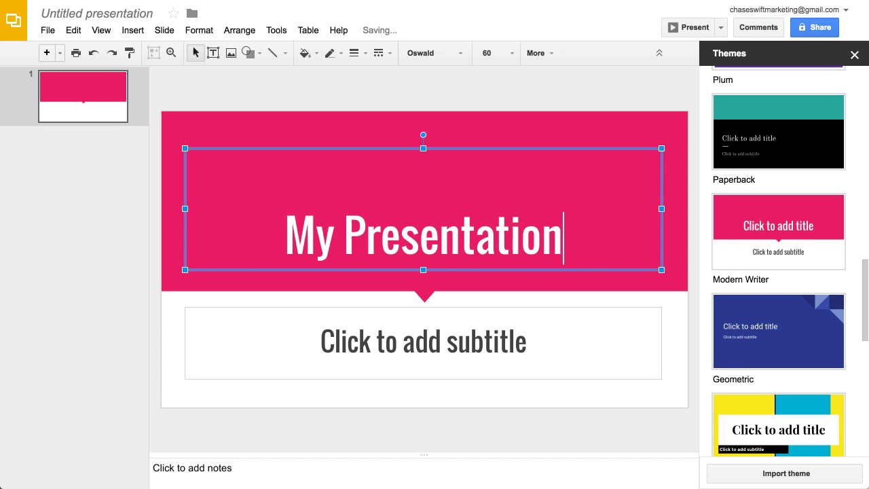
{"action": "left_click", "coordinate": [438, 349]}
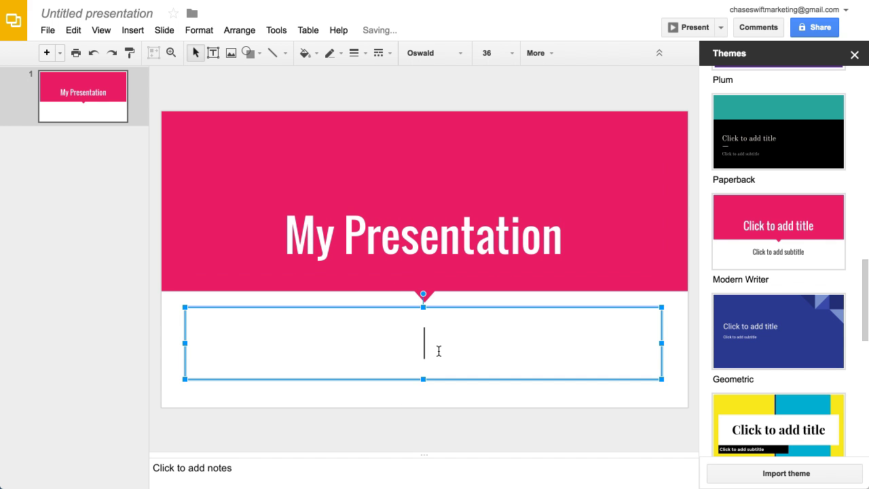
{"action": "type", "text": "by Chase Swift"}
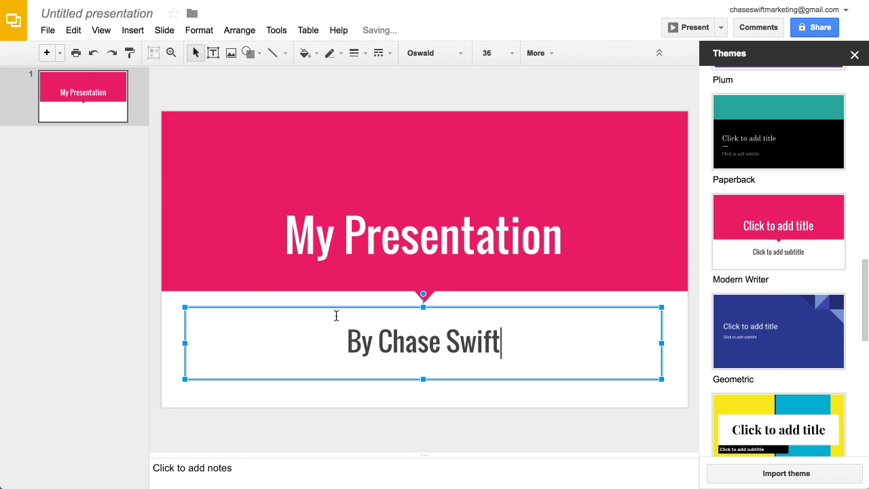
Add a second slide with a title and body layout and try out its title and text placeholders.
{"action": "left_click", "coordinate": [46, 57]}
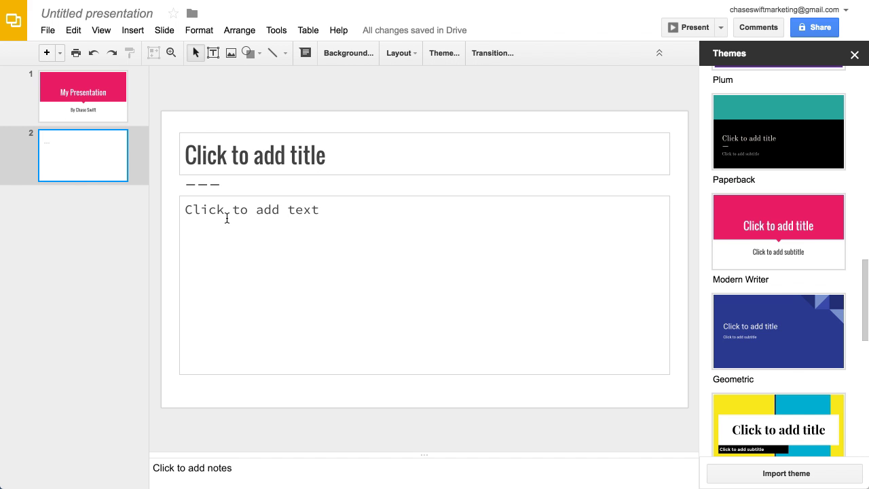
{"action": "left_click", "coordinate": [253, 155]}
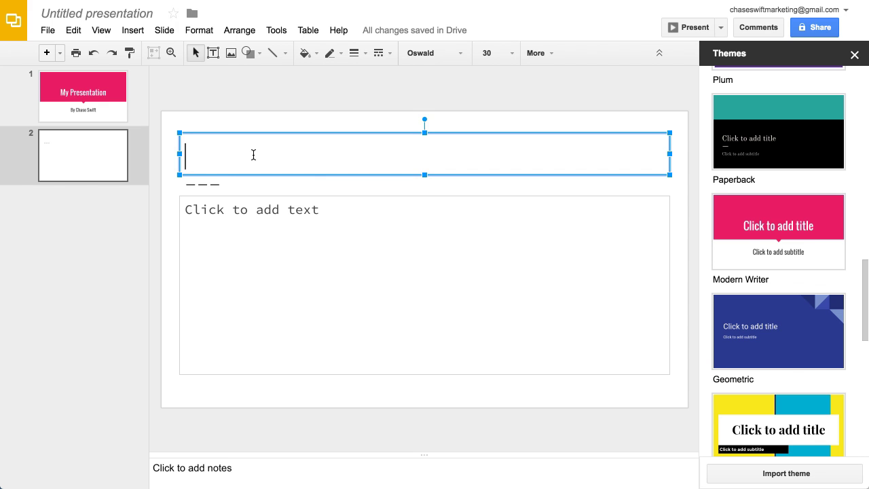
{"action": "left_click", "coordinate": [248, 214]}
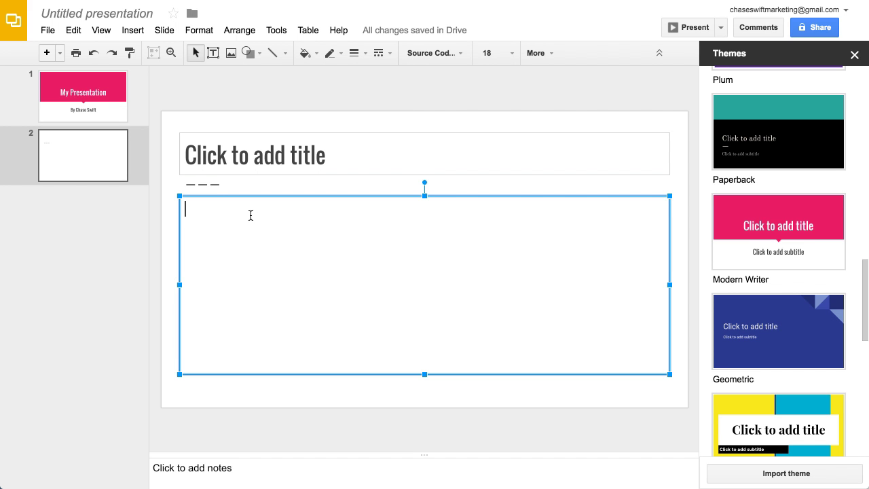
{"action": "left_click", "coordinate": [174, 223]}
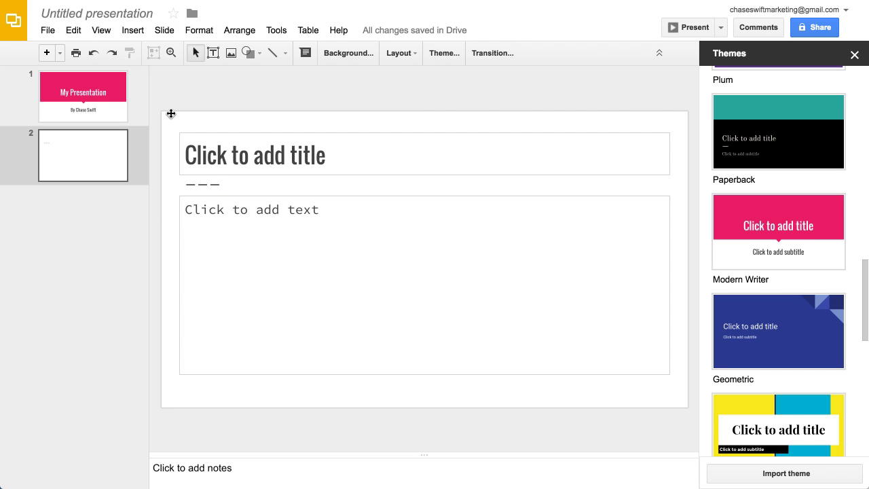
Insert the couple's 200 × 200 JPEG photo from the Pictures folder into the second slide by uploading it.
{"action": "left_click", "coordinate": [132, 32]}
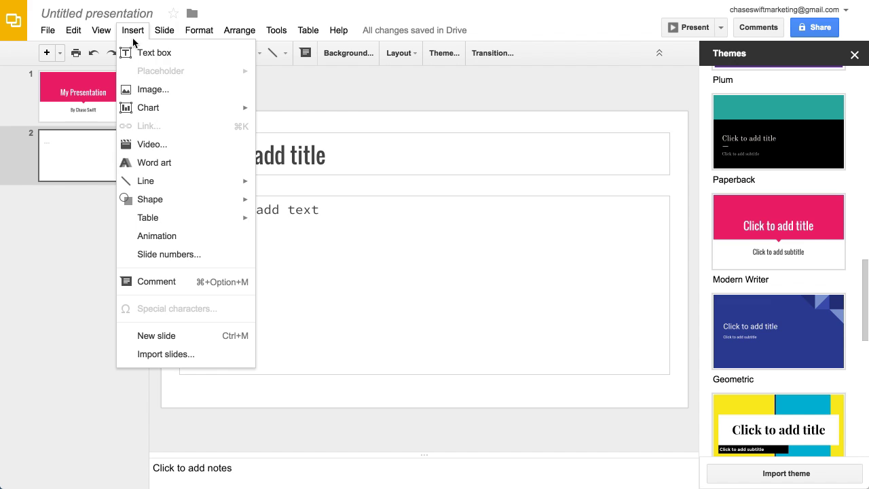
{"action": "left_click", "coordinate": [161, 89]}
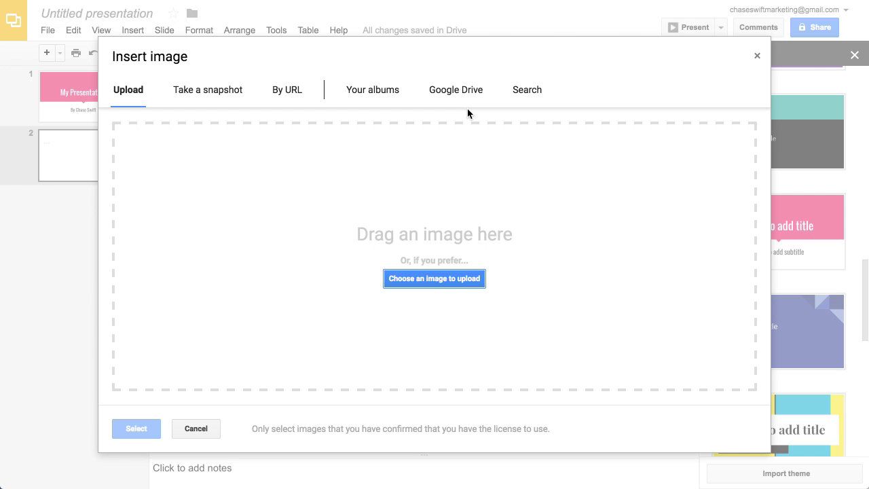
{"action": "key", "text": "super+Tab"}
{"action": "key", "text": "super+Tab"}
{"action": "key", "text": "super+Tab"}
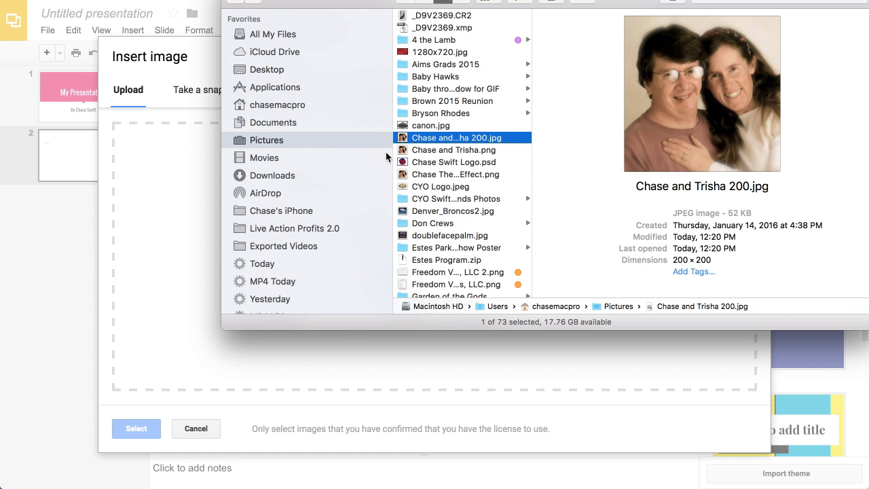
{"action": "left_click_drag", "start_coordinate": [428, 139], "coordinate": [220, 355]}
{"action": "left_click", "coordinate": [221, 357]}
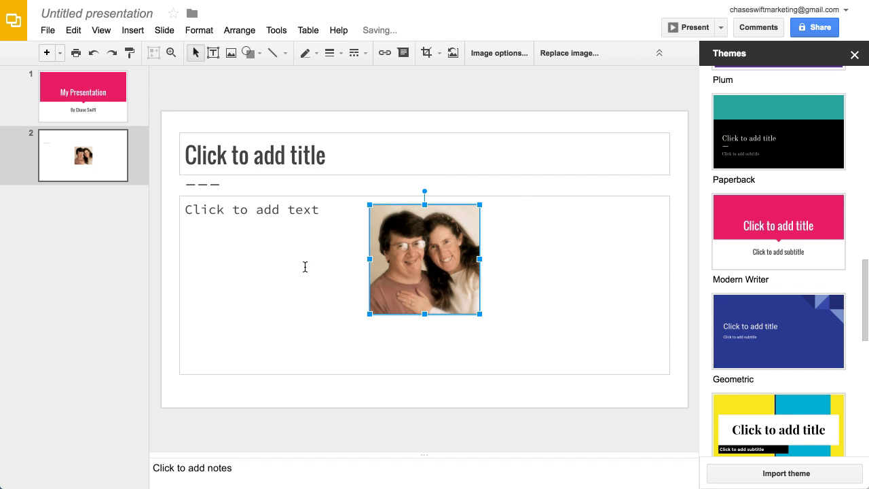
Move the photo around the second slide, leave it in the lower-left corner of the body area, and activate the body text placeholder.
{"action": "left_click", "coordinate": [295, 270]}
{"action": "left_click_drag", "start_coordinate": [425, 254], "coordinate": [599, 310]}
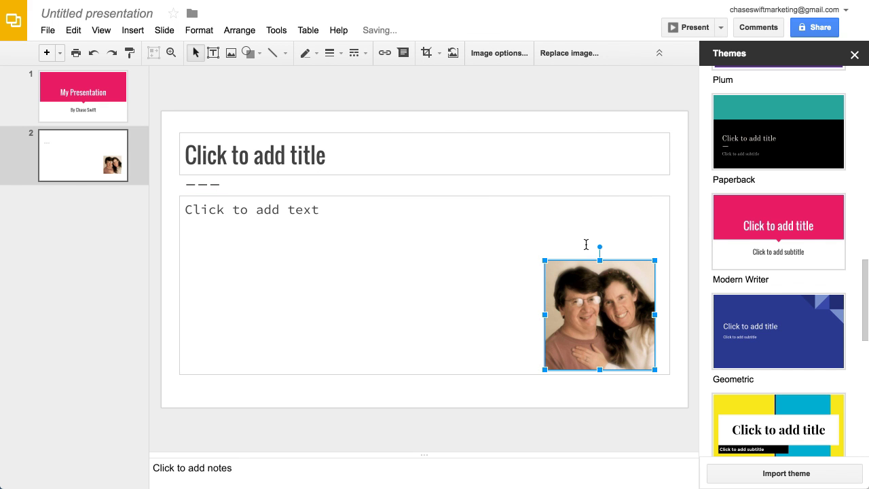
{"action": "left_click_drag", "start_coordinate": [572, 302], "coordinate": [212, 302]}
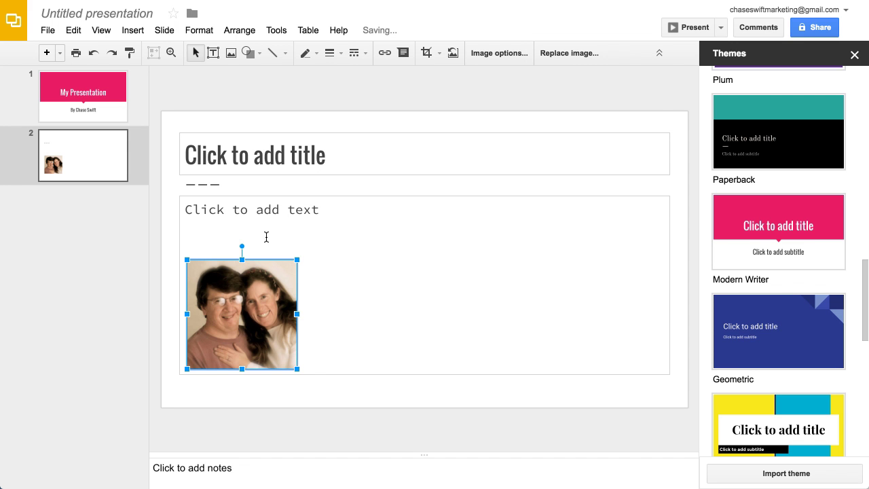
{"action": "left_click", "coordinate": [281, 213]}
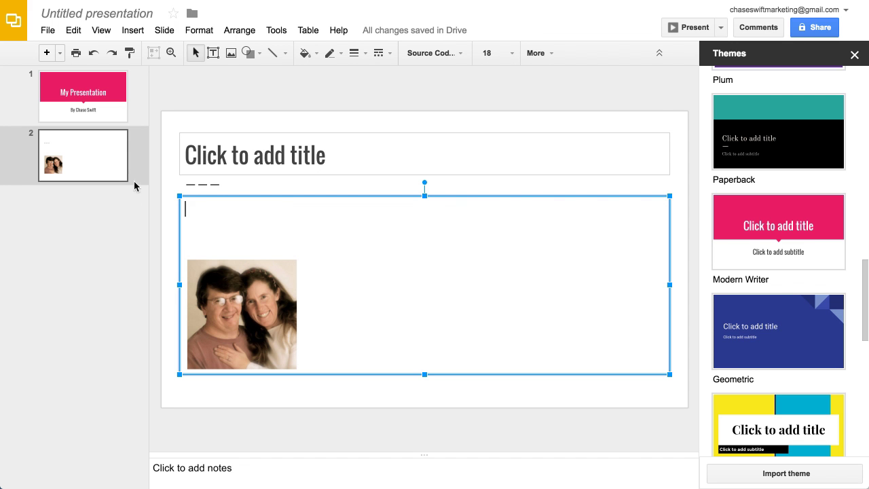
Rename the presentation to "what is google docs and how does it work".
{"action": "left_click", "coordinate": [72, 14]}
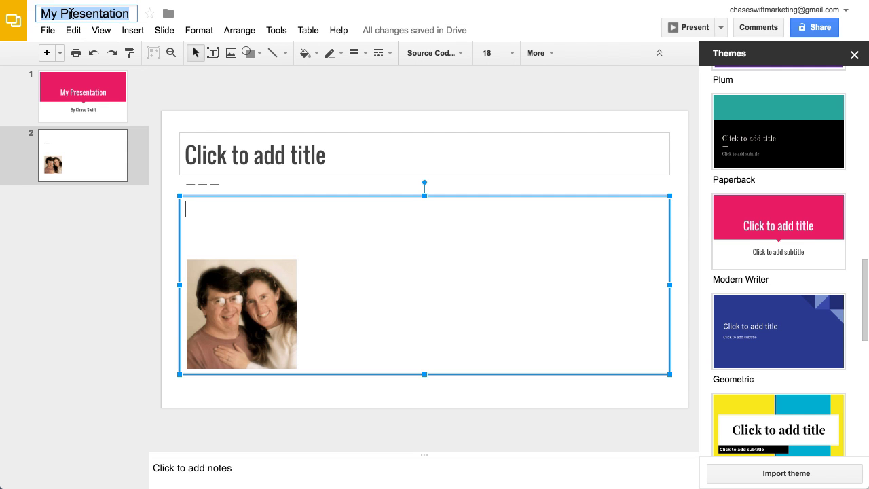
{"action": "type", "text": "what is google docs and how does it work"}
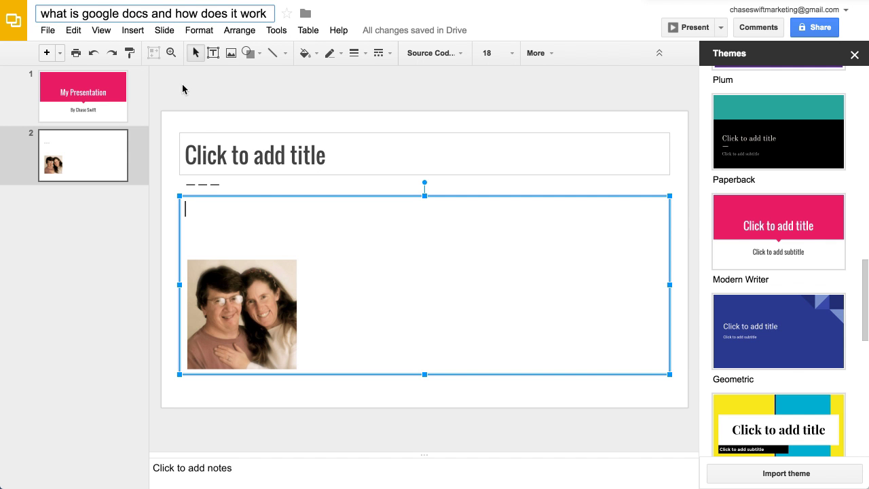
{"action": "left_click", "coordinate": [208, 86]}
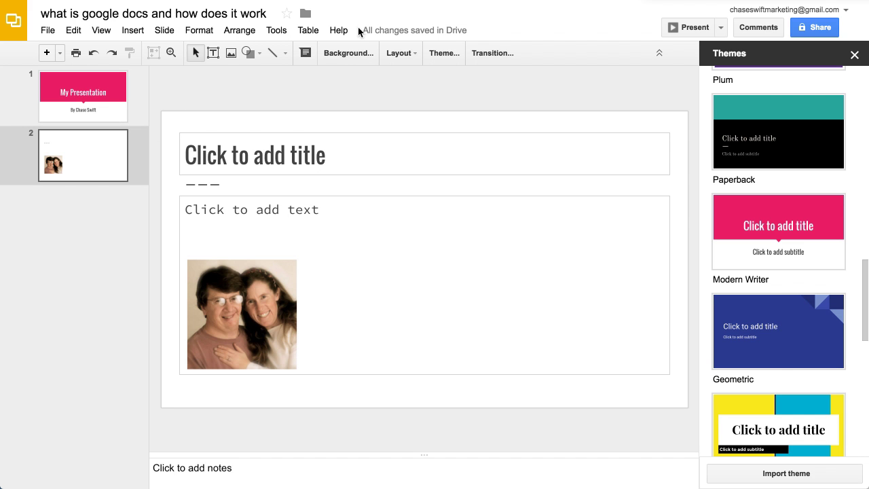
Switch to Google Drive, select the folder's three files, and reopen the presentation to view its second slide.
{"action": "mouse_move", "coordinate": [384, 34]}
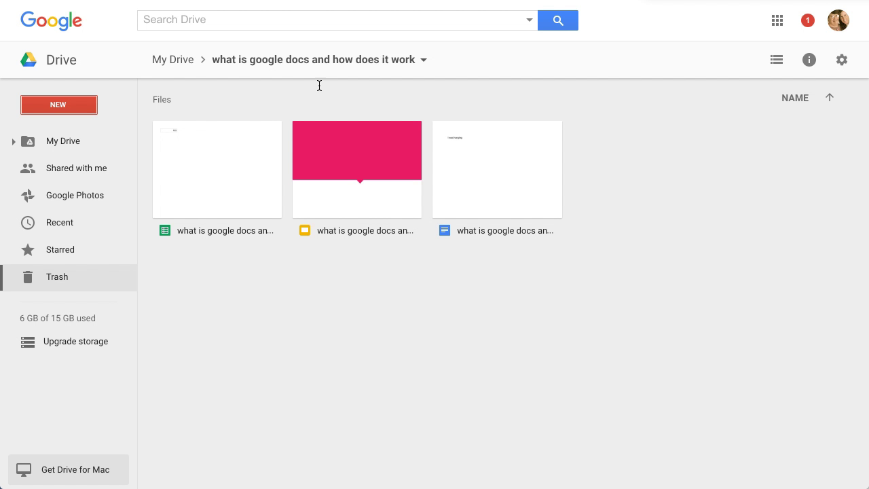
{"action": "left_click_drag", "start_coordinate": [504, 274], "coordinate": [213, 172]}
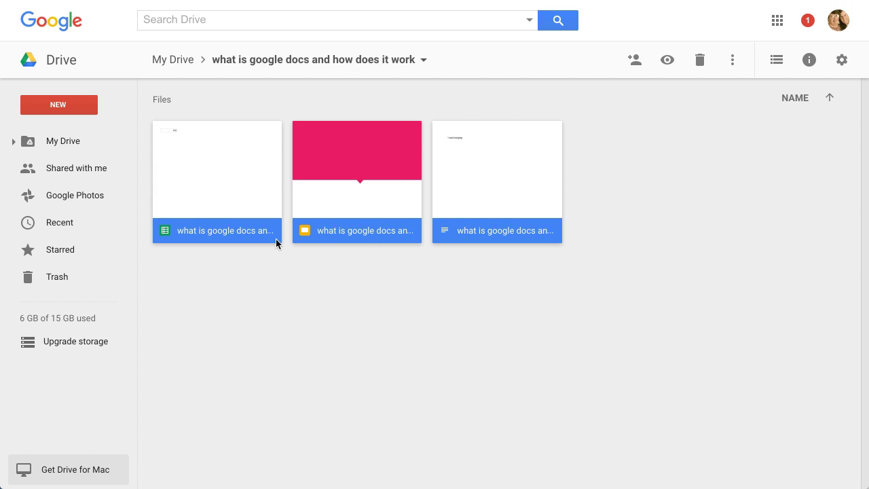
{"action": "double_click", "coordinate": [355, 141]}
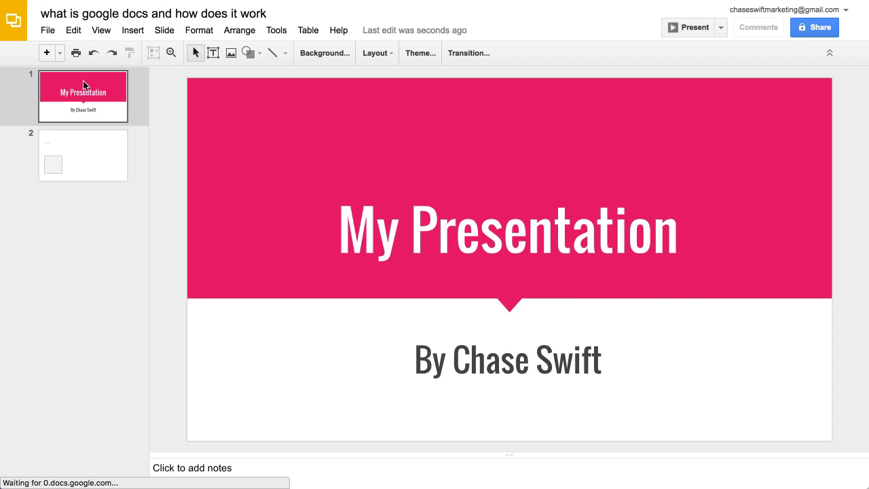
{"action": "left_click", "coordinate": [82, 158]}
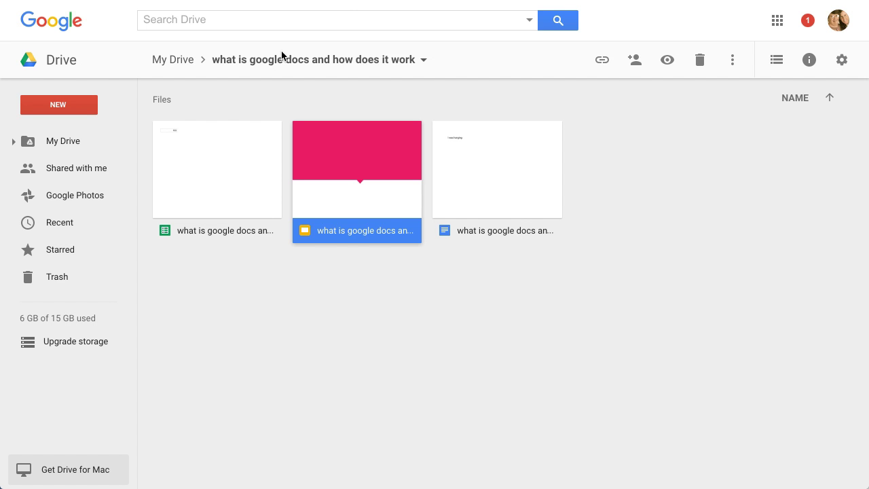
Open the sharing settings for the spreadsheet and set the permission for invited people to Can view.
{"action": "left_click", "coordinate": [196, 167]}
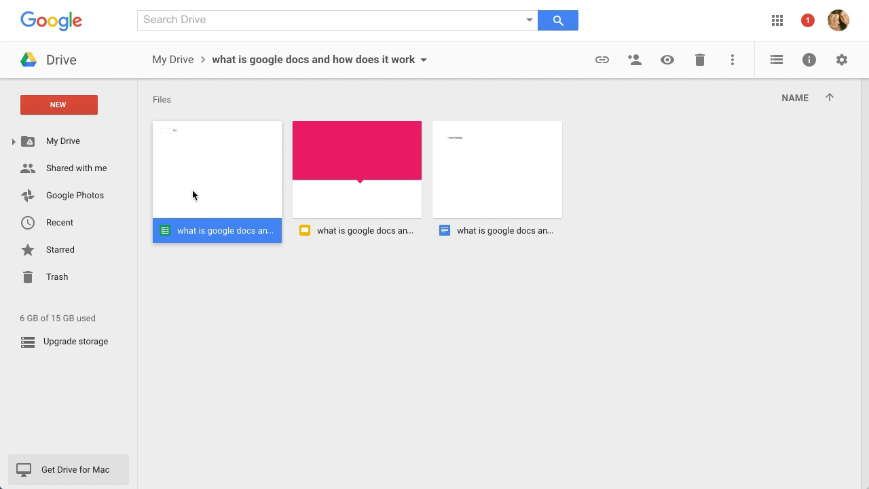
{"action": "left_click", "coordinate": [635, 61]}
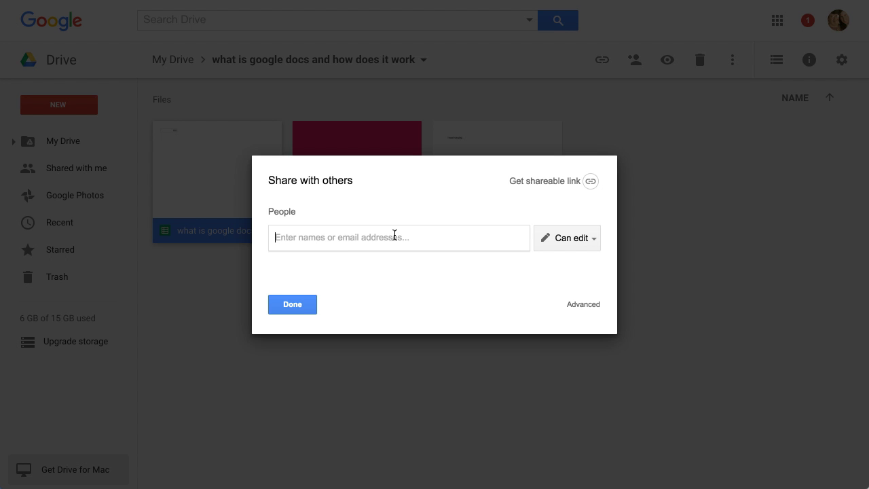
{"action": "left_click", "coordinate": [591, 240]}
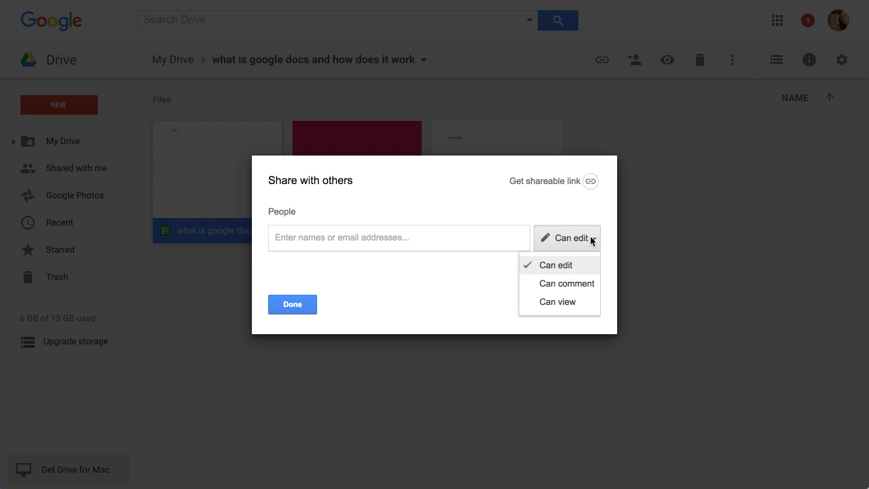
{"action": "left_click", "coordinate": [555, 303]}
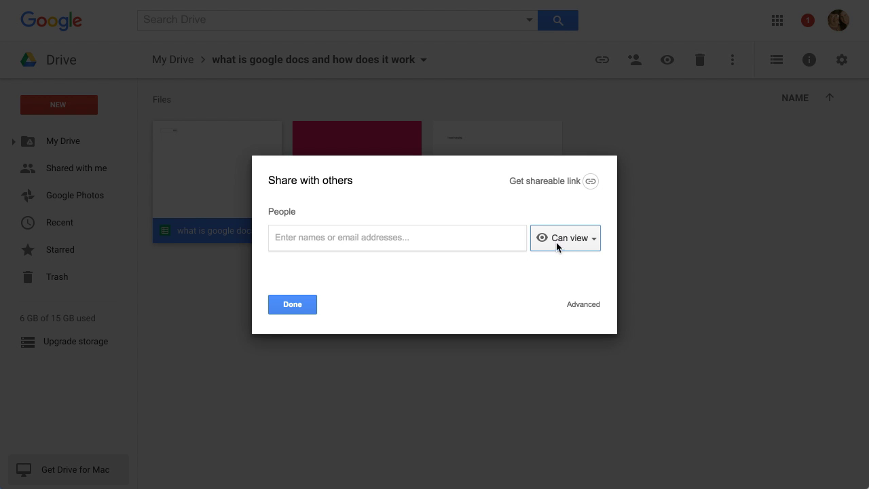
Turn on link sharing for the spreadsheet, copy its shareable link and finish sharing.
{"action": "left_click", "coordinate": [543, 182]}
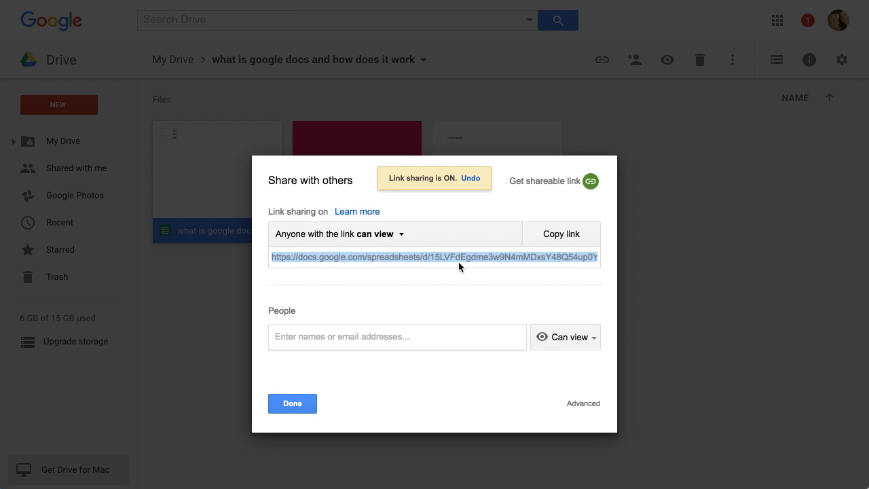
{"action": "left_click", "coordinate": [560, 238]}
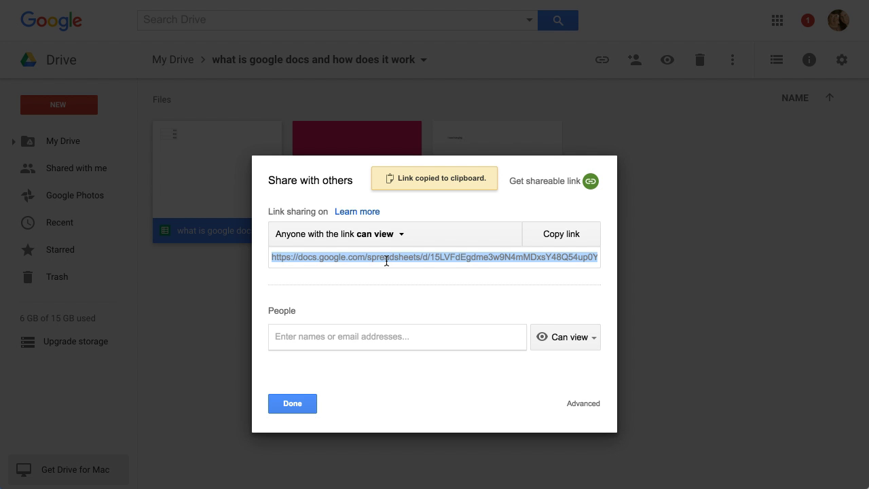
{"action": "left_click", "coordinate": [313, 339]}
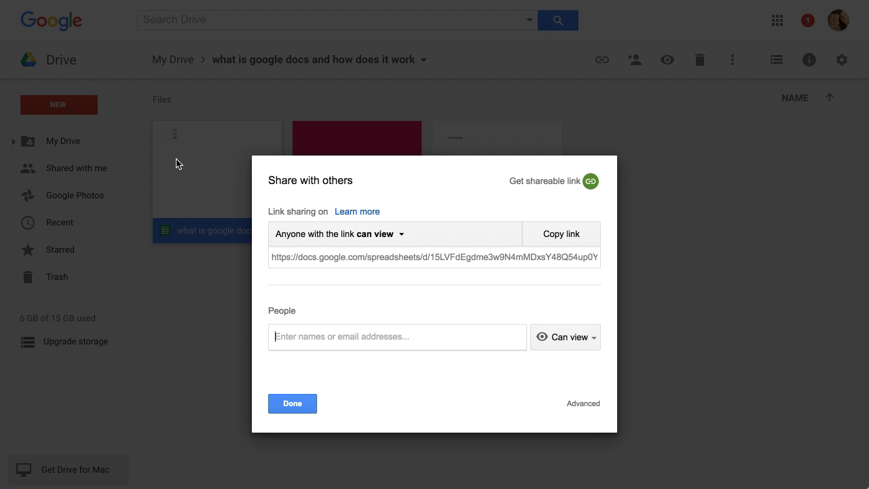
{"action": "left_click", "coordinate": [292, 403]}
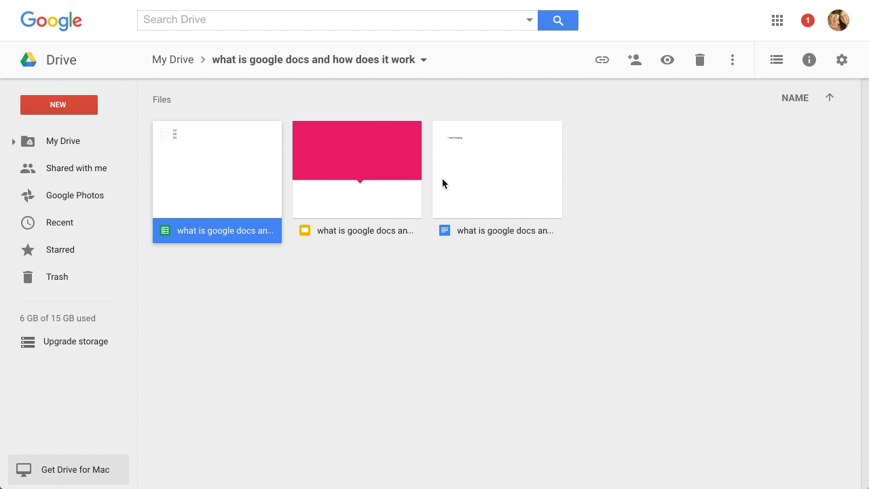
Turn on link sharing for the folder "what is google docs and how does it work" and copy its shareable link.
{"action": "left_click", "coordinate": [425, 63]}
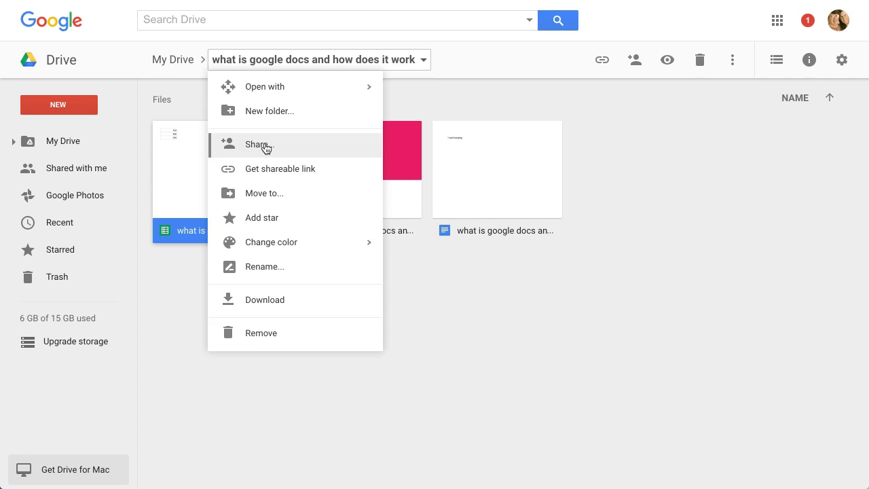
{"action": "left_click", "coordinate": [264, 145]}
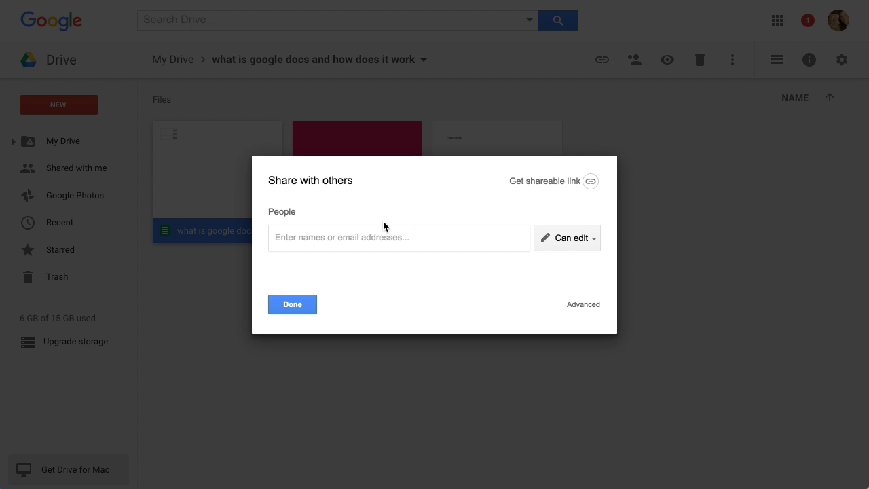
{"action": "left_click", "coordinate": [547, 182]}
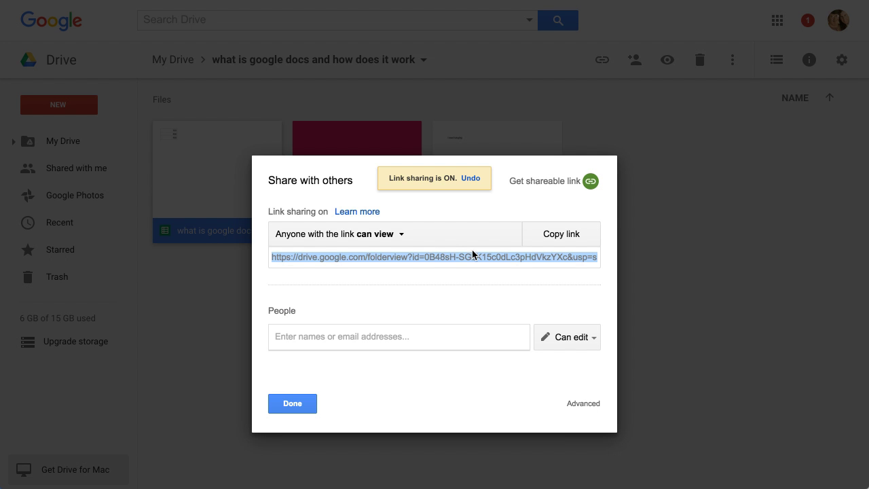
{"action": "left_click", "coordinate": [295, 403]}
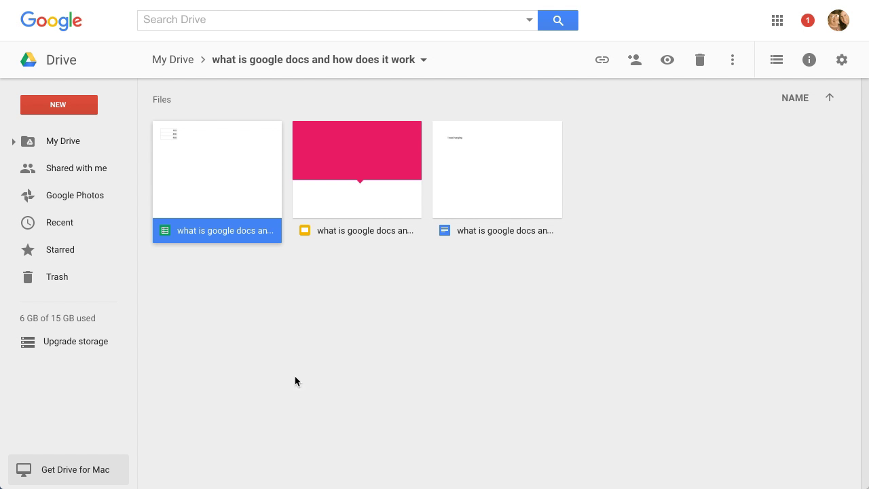
Open the folder's text document and add a closing paragraph reading "If you want to Share this folder use this link:".
{"action": "left_click", "coordinate": [486, 176]}
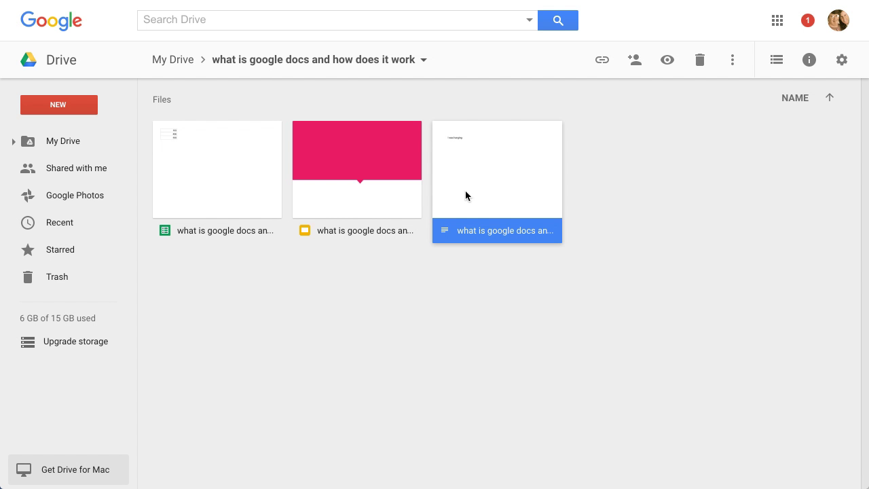
{"action": "double_click", "coordinate": [462, 190]}
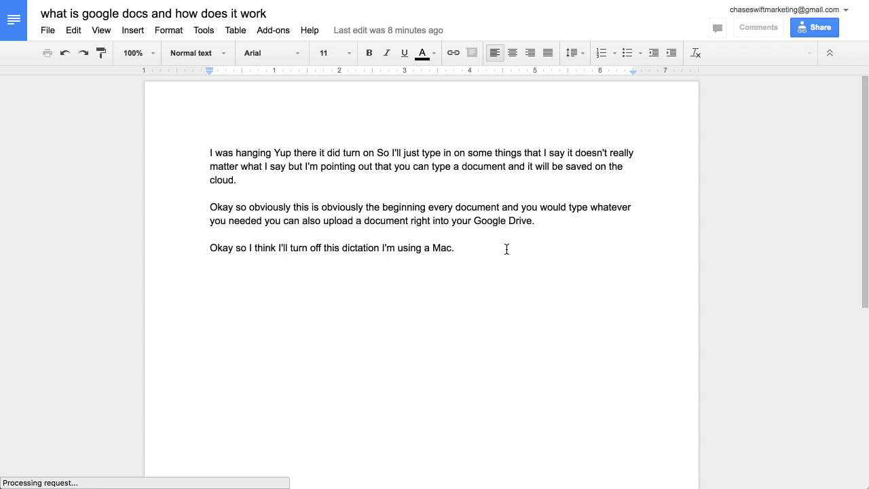
{"action": "left_click", "coordinate": [467, 248]}
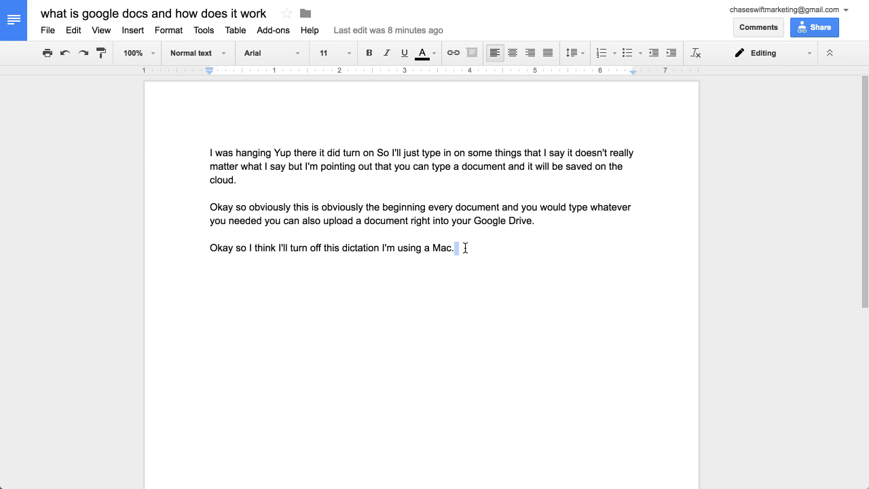
{"action": "key", "text": "Return"}
{"action": "key", "text": "Return"}
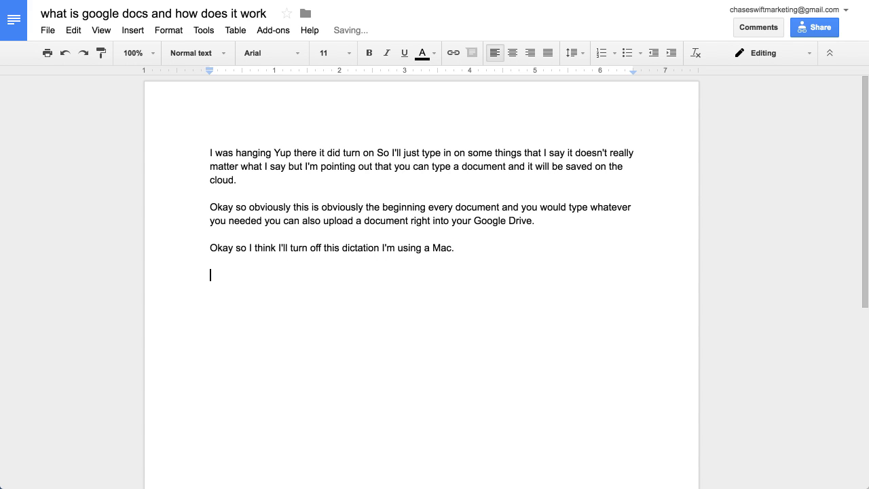
{"action": "type", "text": "If you want to Share "}
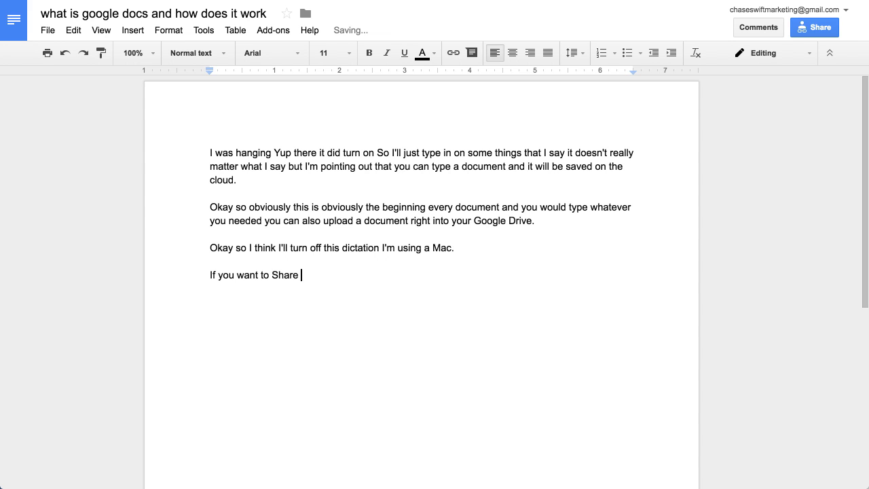
{"action": "type", "text": "this folder use this link:"}
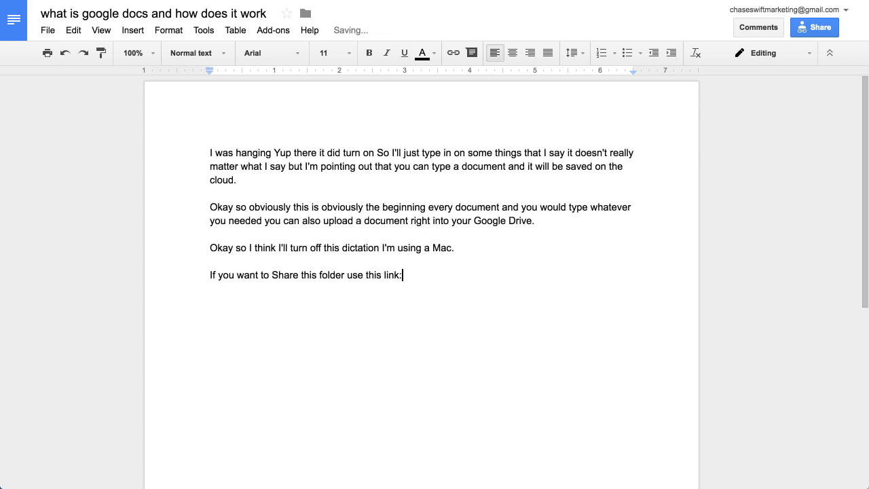
Paste the copied folder link below the new paragraph and turn it into a hyperlink.
{"action": "key", "text": "Return"}
{"action": "key", "text": "cmd+v"}
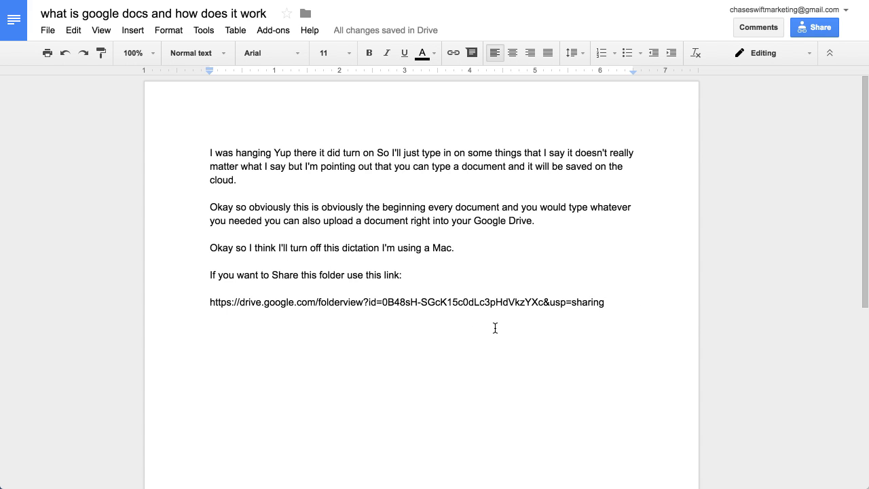
{"action": "key", "text": "Return"}
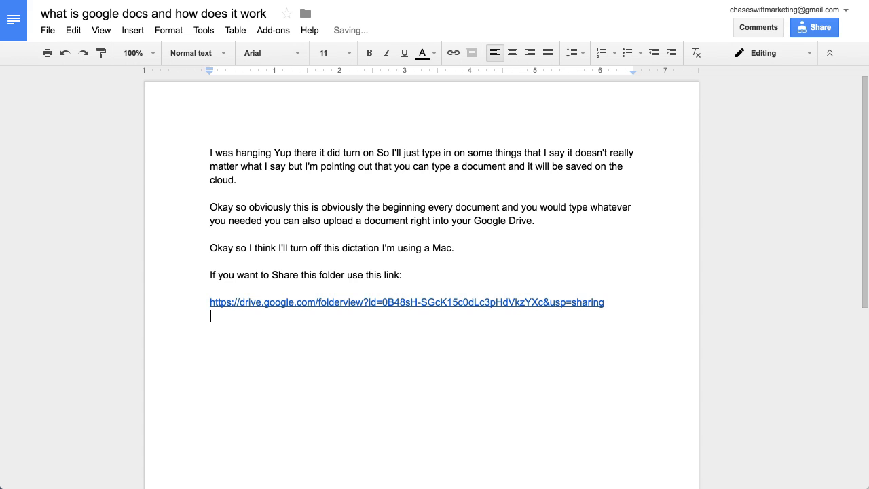
Follow the folder link from the document and select the spreadsheet, presentation and document in turn.
{"action": "left_click", "coordinate": [421, 304]}
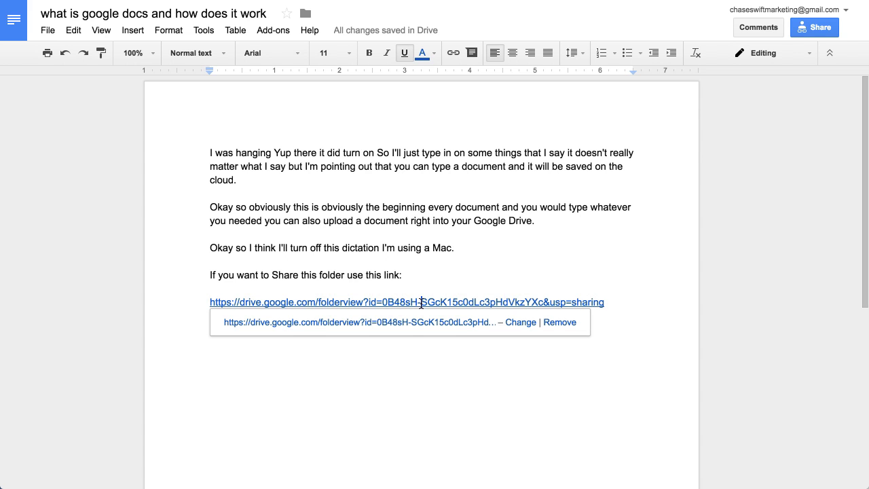
{"action": "left_click", "coordinate": [333, 325]}
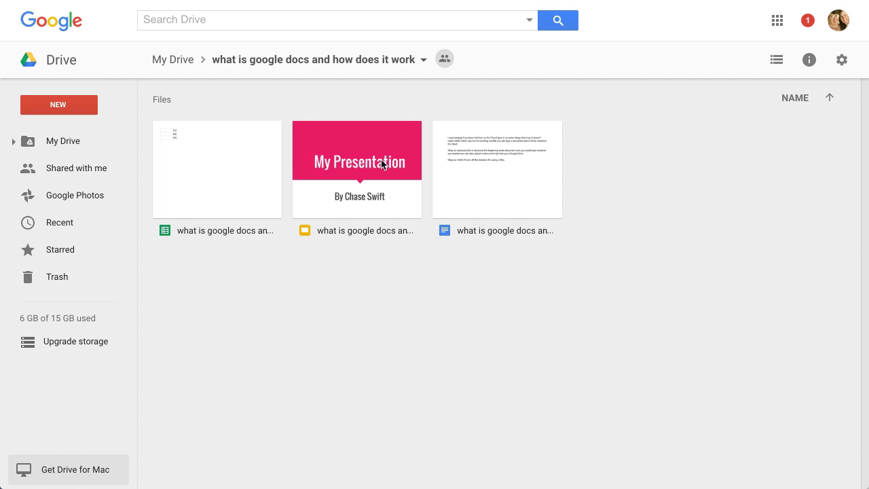
{"action": "left_click", "coordinate": [224, 176]}
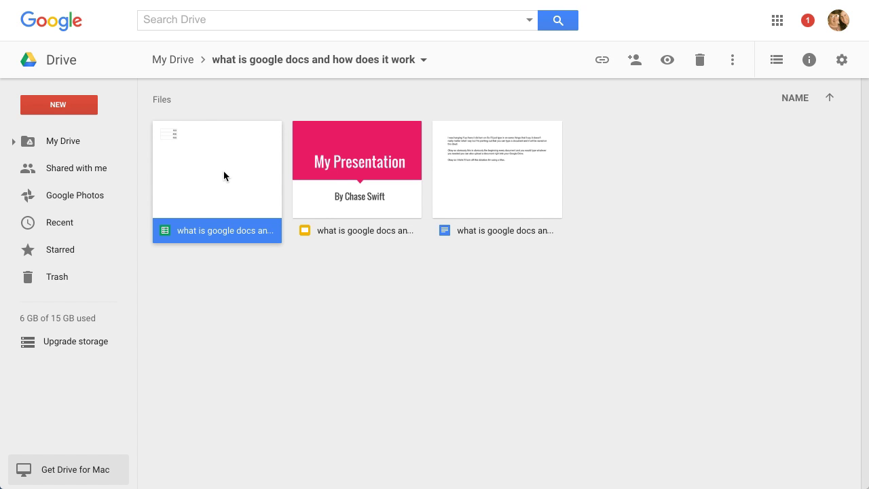
{"action": "left_click", "coordinate": [368, 167]}
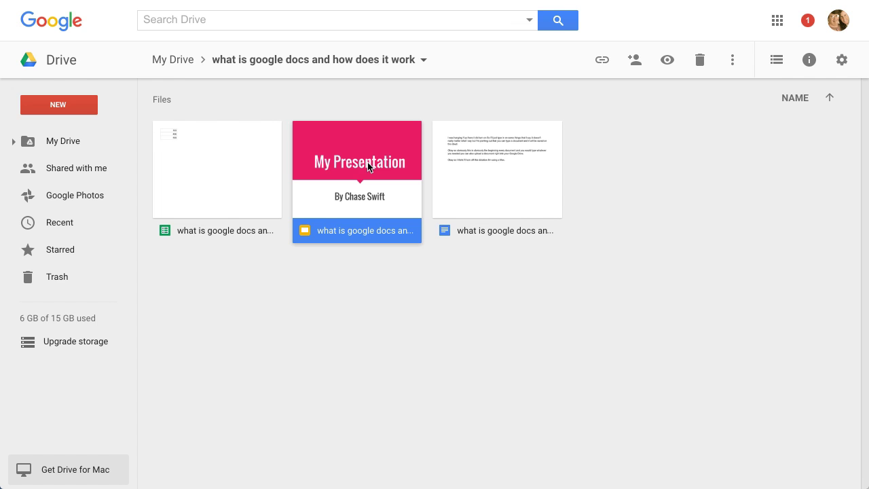
{"action": "left_click", "coordinate": [499, 162]}
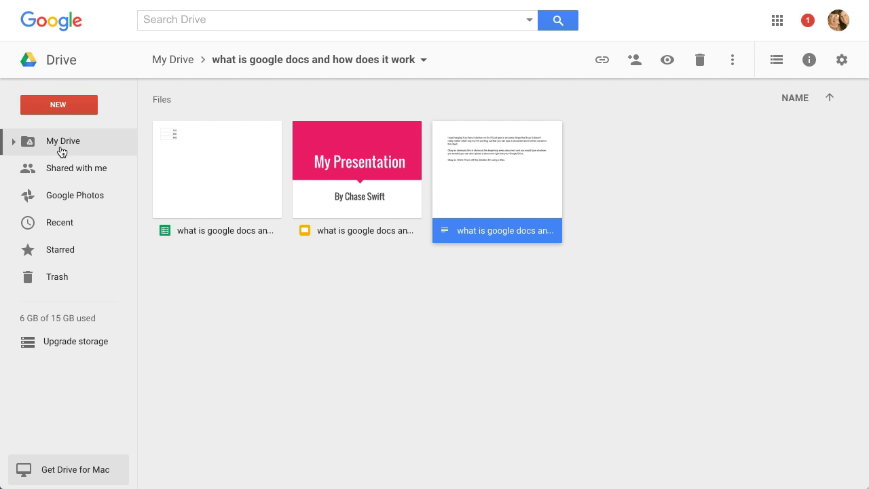
Review the kinds of files and folders that can be created or uploaded in the folder.
{"action": "left_click", "coordinate": [59, 106]}
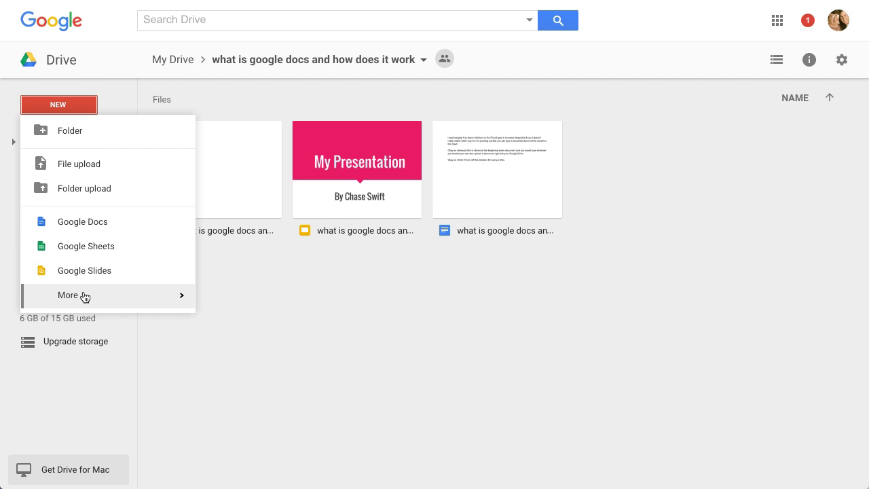
{"action": "mouse_move", "coordinate": [89, 303]}
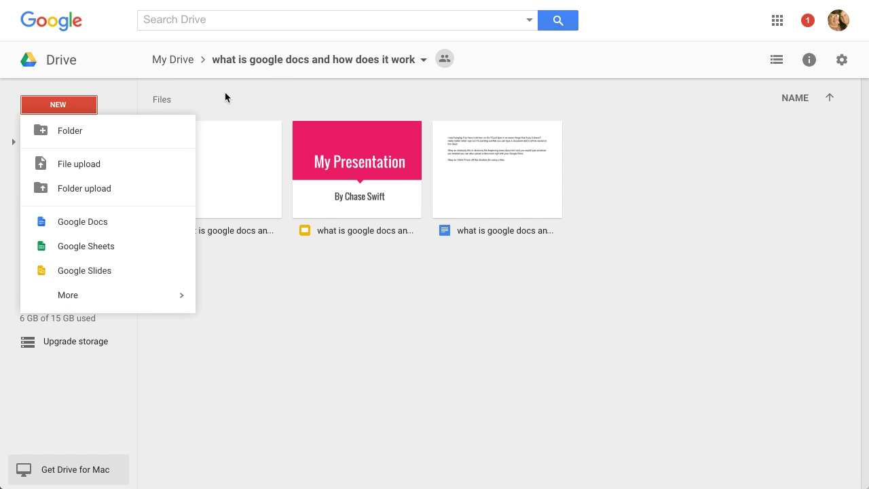
{"action": "left_click", "coordinate": [282, 98]}
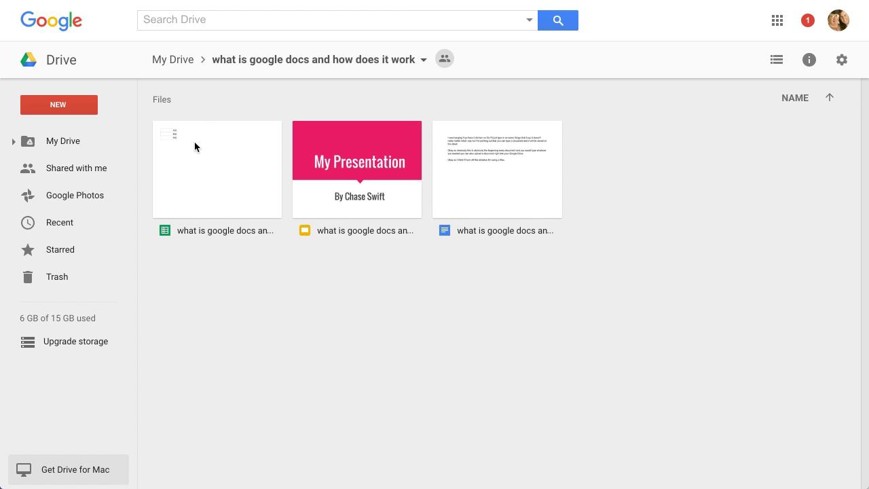
Reopen the text document from the folder and go to its shared folder link.
{"action": "double_click", "coordinate": [474, 173]}
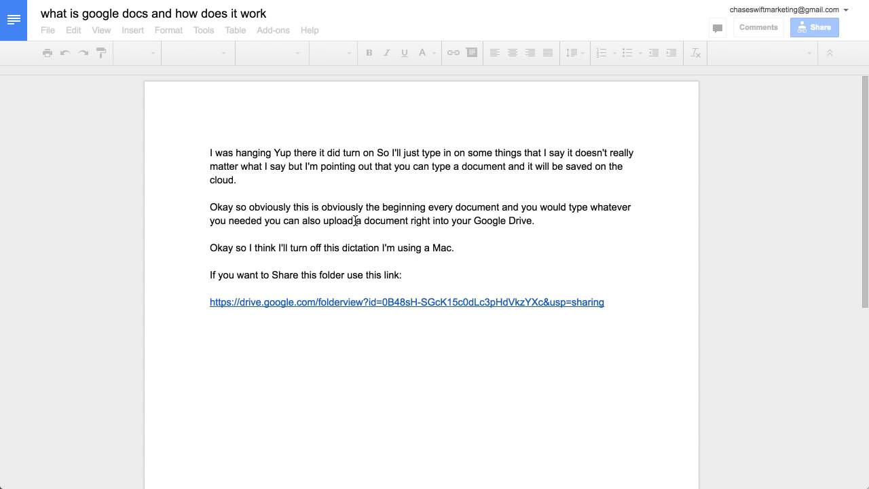
{"action": "left_click", "coordinate": [361, 303]}
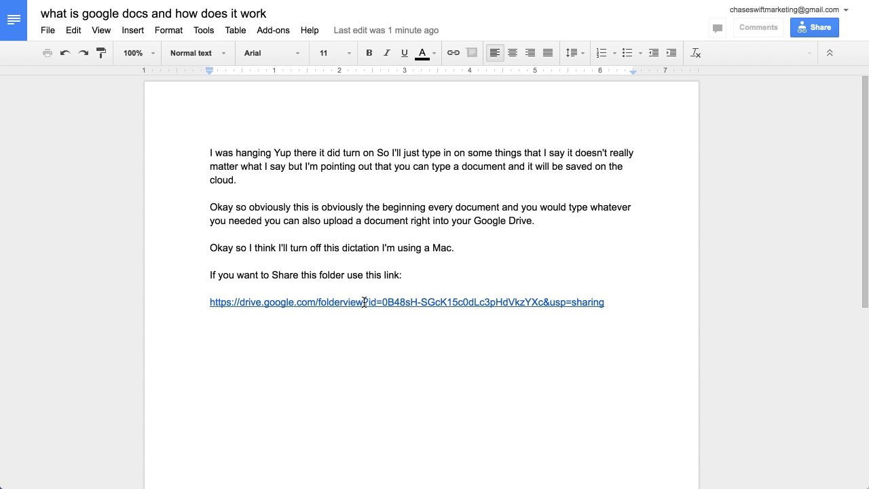